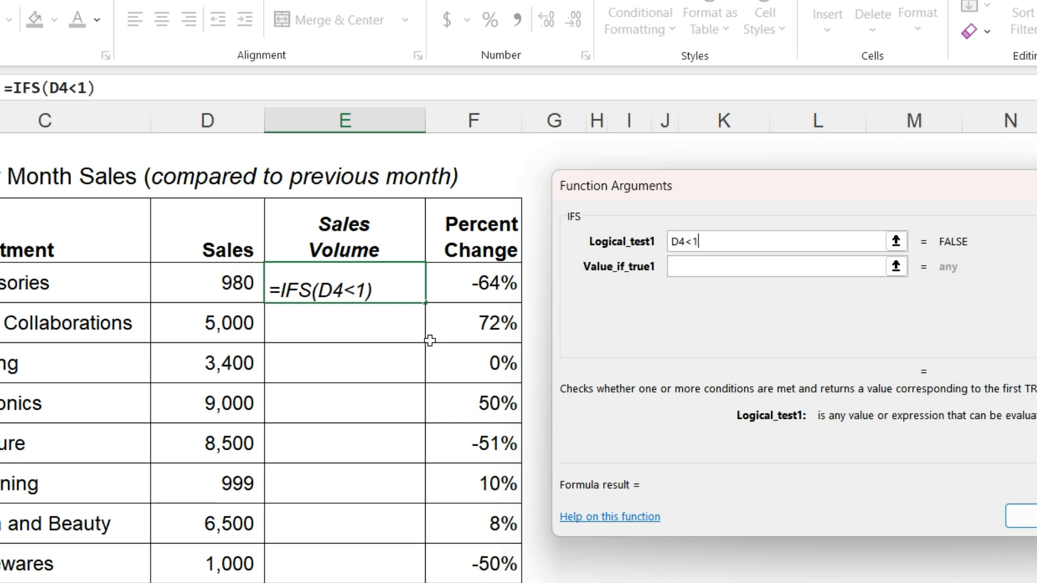
- Complete the first IFS condition for E4 as D4<1000, returning "Low" when true
{"action": "left_click", "coordinate": [695, 271]}
{"action": "type", "text": "\"L"}
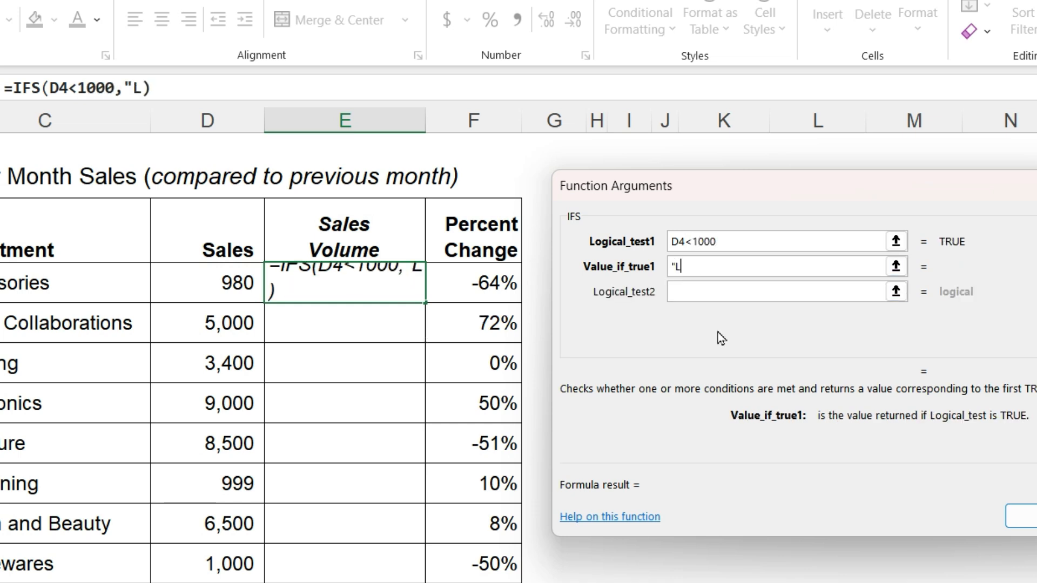
{"action": "type", "text": "ow\""}
- Add a second IFS condition that tests D4<5000 and returns "Medium"
{"action": "left_click", "coordinate": [704, 296]}
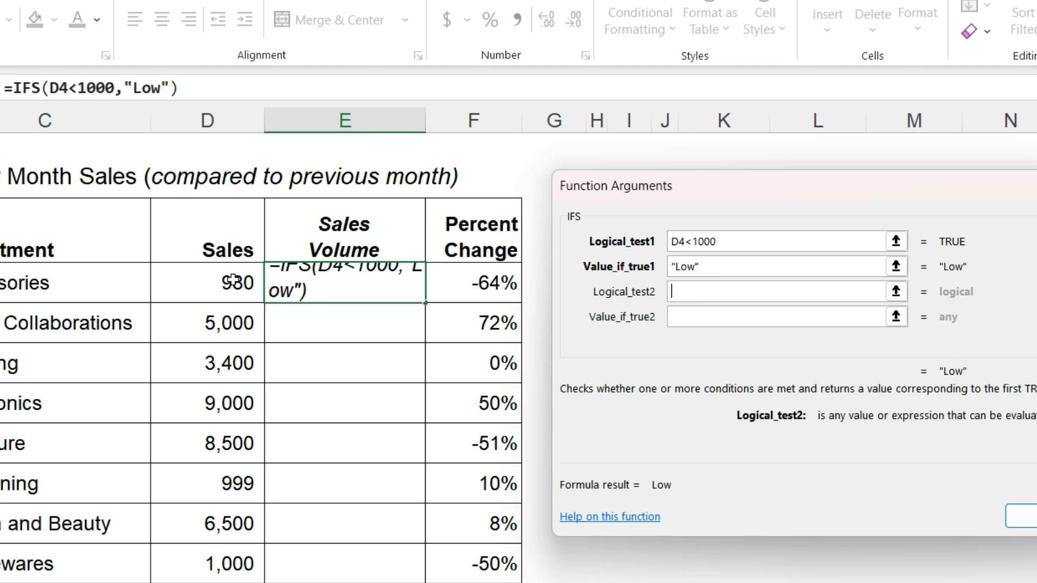
{"action": "left_click", "coordinate": [211, 284]}
{"action": "type", "text": "<5000"}
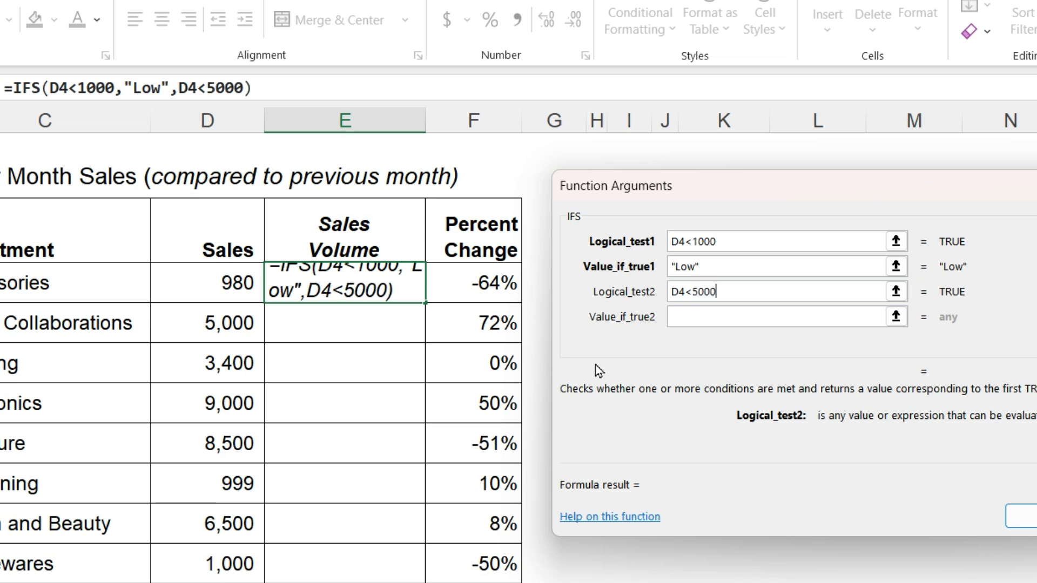
{"action": "left_click", "coordinate": [687, 319]}
{"action": "type", "text": "\"Medium"}
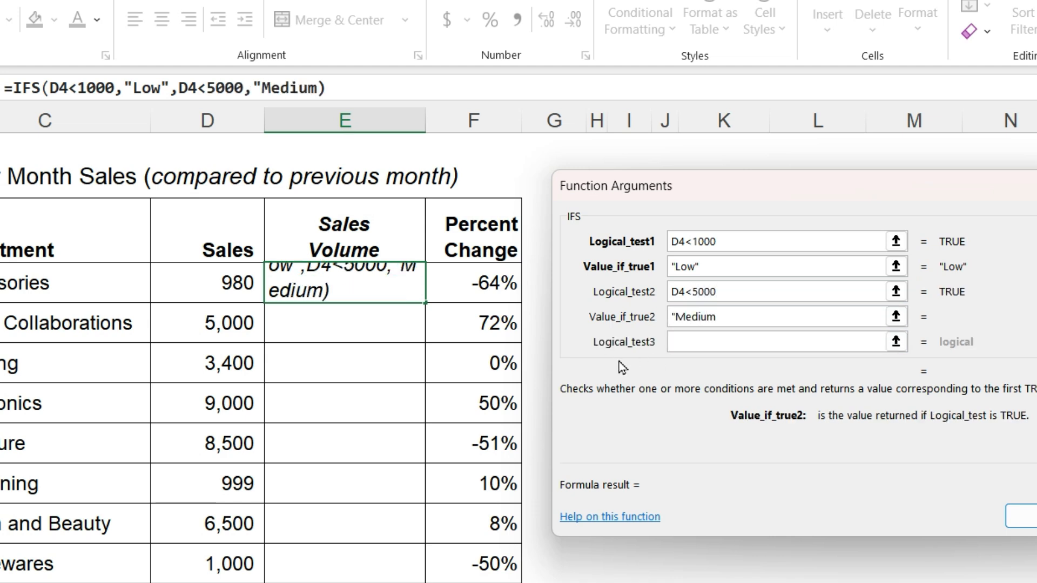
{"action": "type", "text": "\""}
- Add a third IFS condition that tests D4<10000 and returns "High"
{"action": "key", "text": "Tab"}
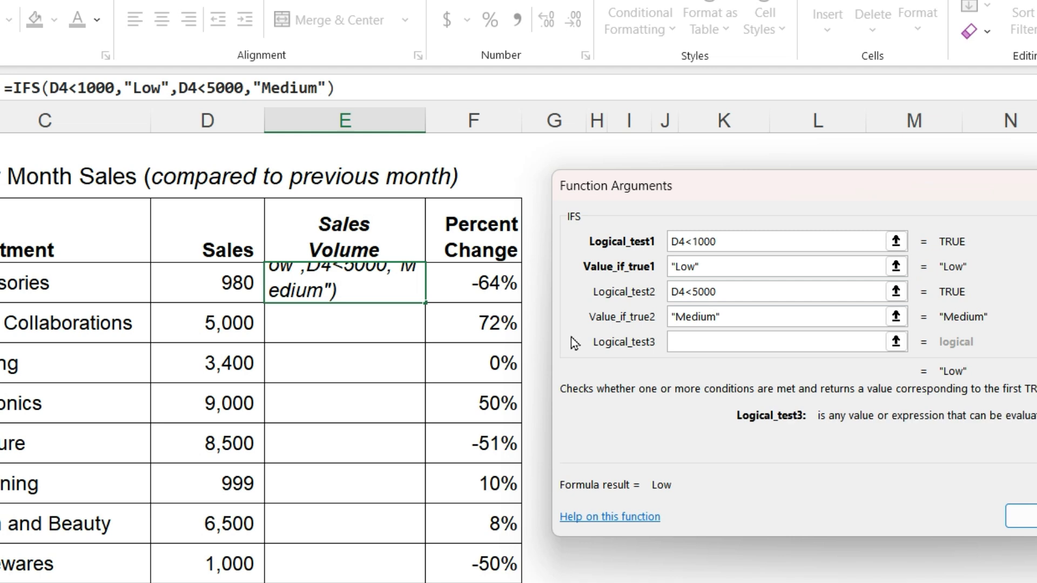
{"action": "left_click", "coordinate": [211, 282]}
{"action": "type", "text": "<100"}
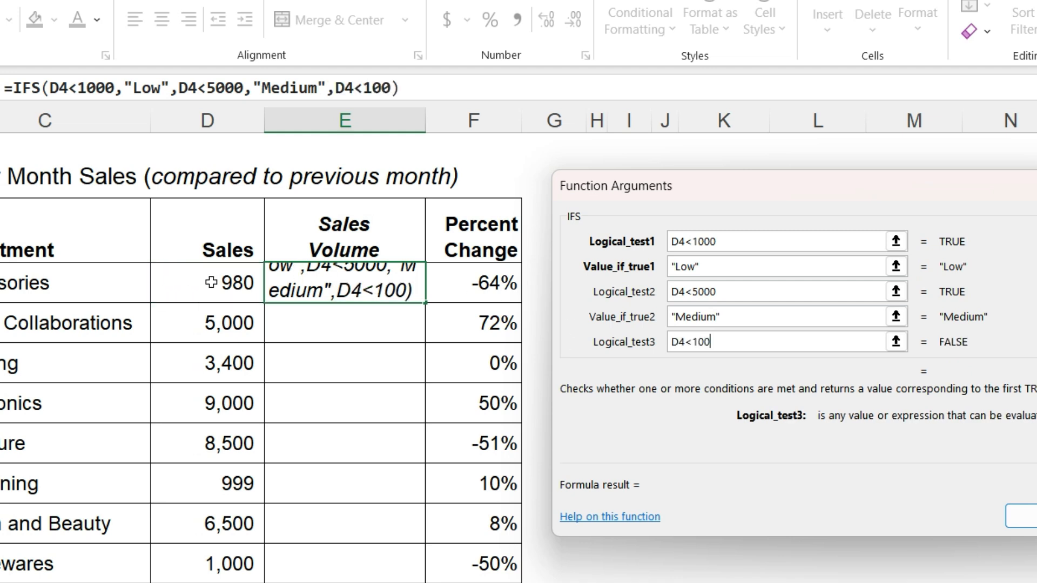
{"action": "type", "text": "00"}
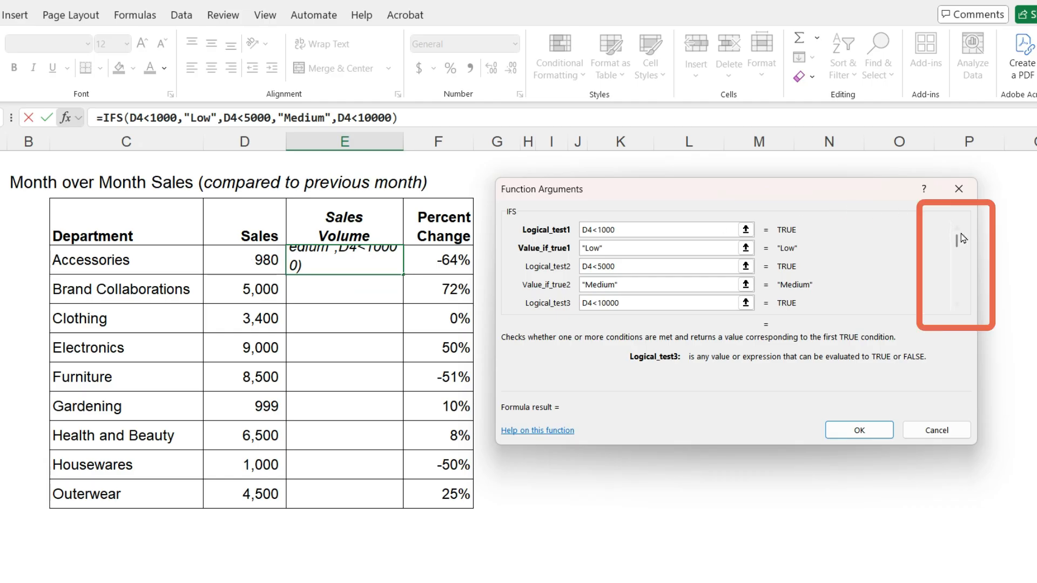
{"action": "left_click", "coordinate": [957, 304]}
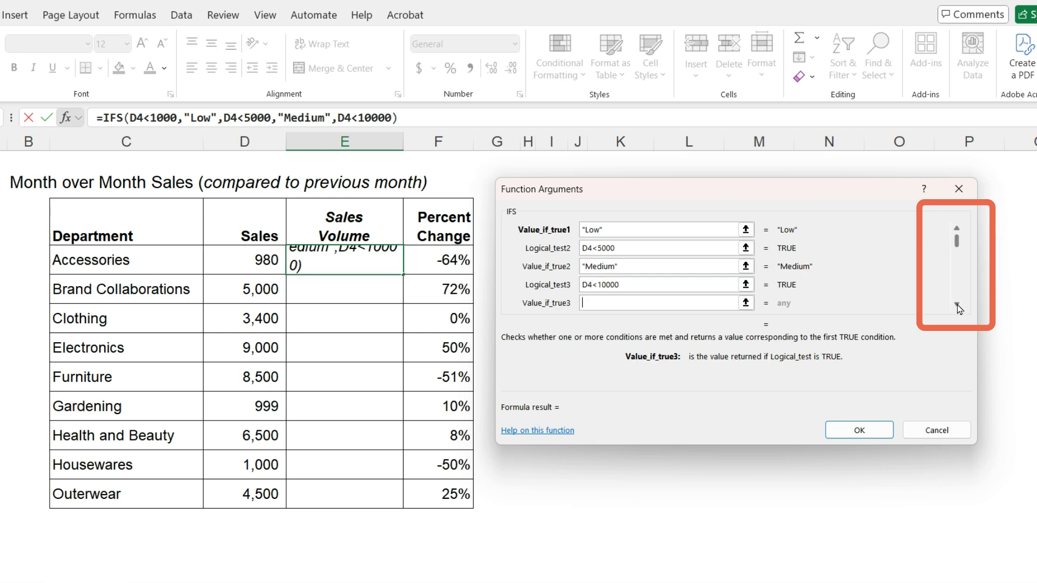
{"action": "left_click", "coordinate": [650, 284]}
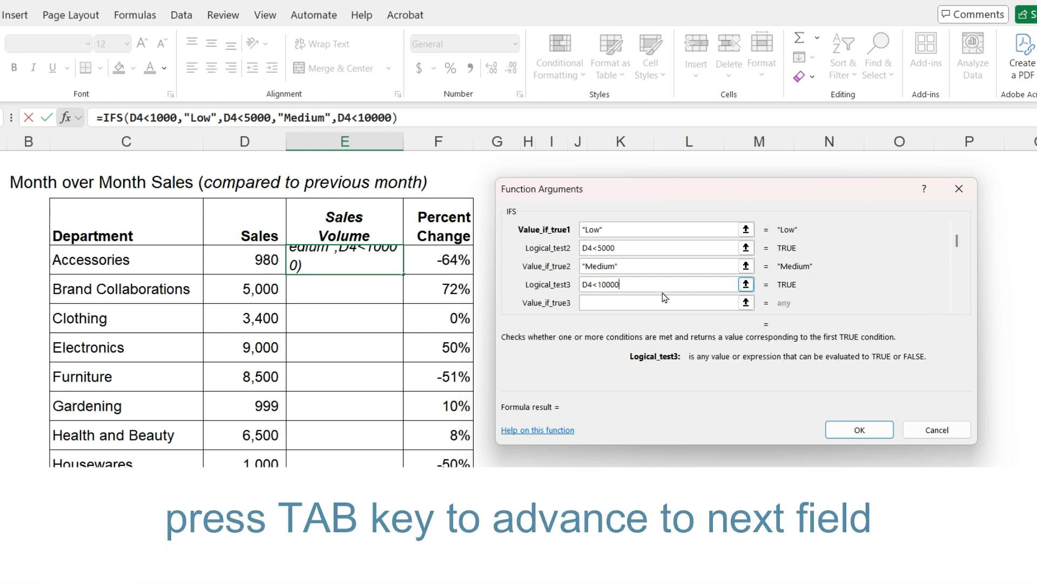
{"action": "key", "text": "Tab"}
{"action": "type", "text": "\"High\""}
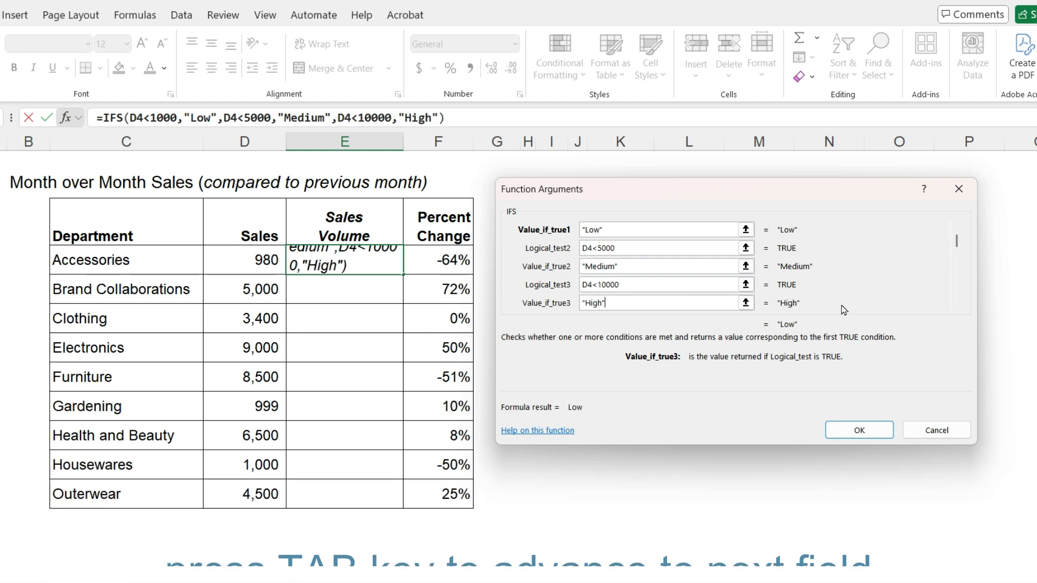
- Accept the IFS formula in E4 and fill it down the Sales Volume column to the Outerwear row
{"action": "left_click", "coordinate": [859, 431]}
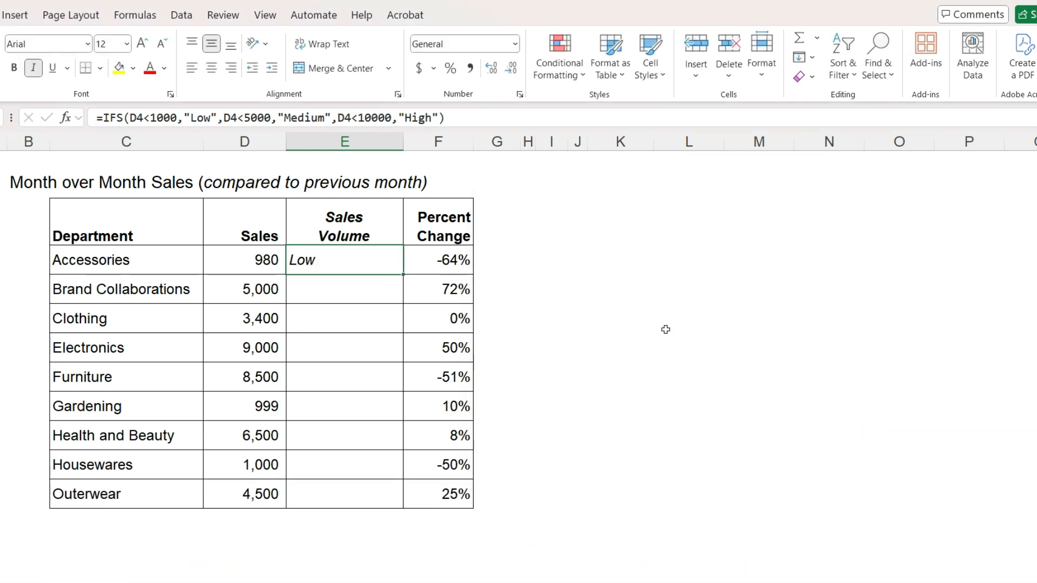
{"action": "double_click", "coordinate": [402, 274]}
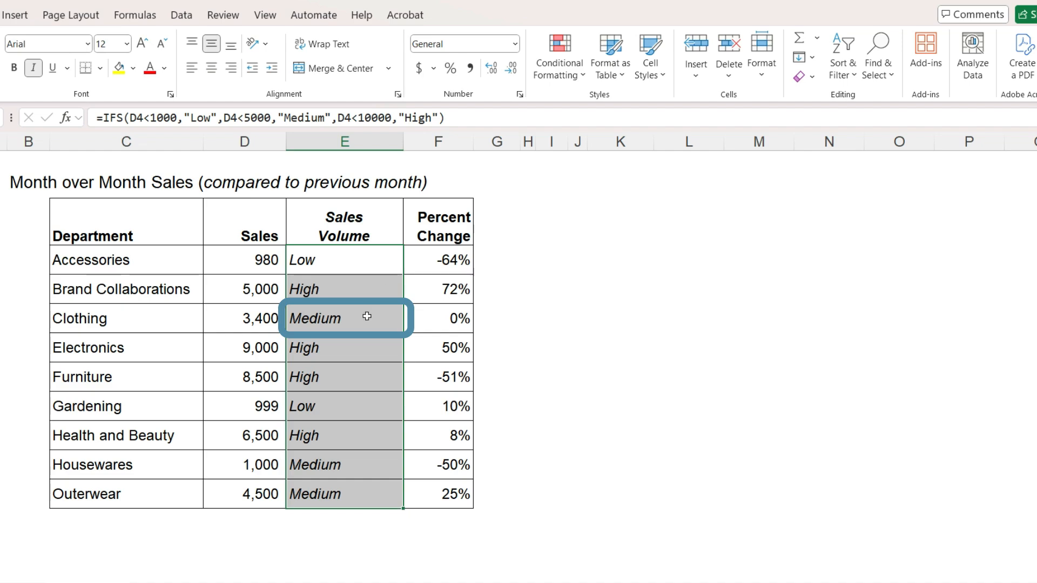
- Inspect how each logical test (D6<1000, D6<5000, D6<10000) evaluates in the Clothing row's Sales Volume formula
{"action": "left_click", "coordinate": [367, 316]}
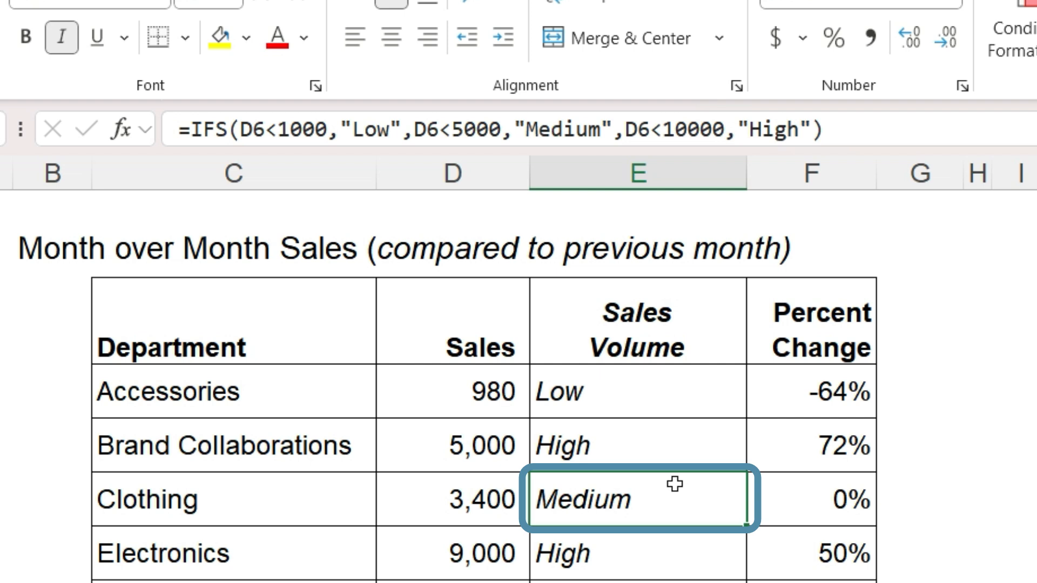
{"action": "left_click_drag", "start_coordinate": [244, 129], "coordinate": [327, 129]}
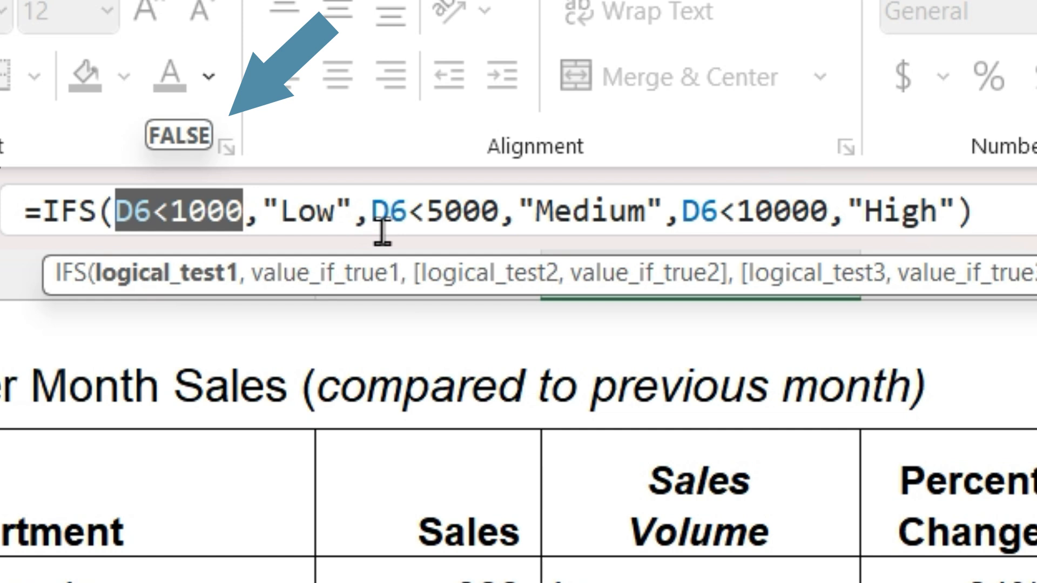
{"action": "left_click_drag", "start_coordinate": [371, 213], "coordinate": [499, 208]}
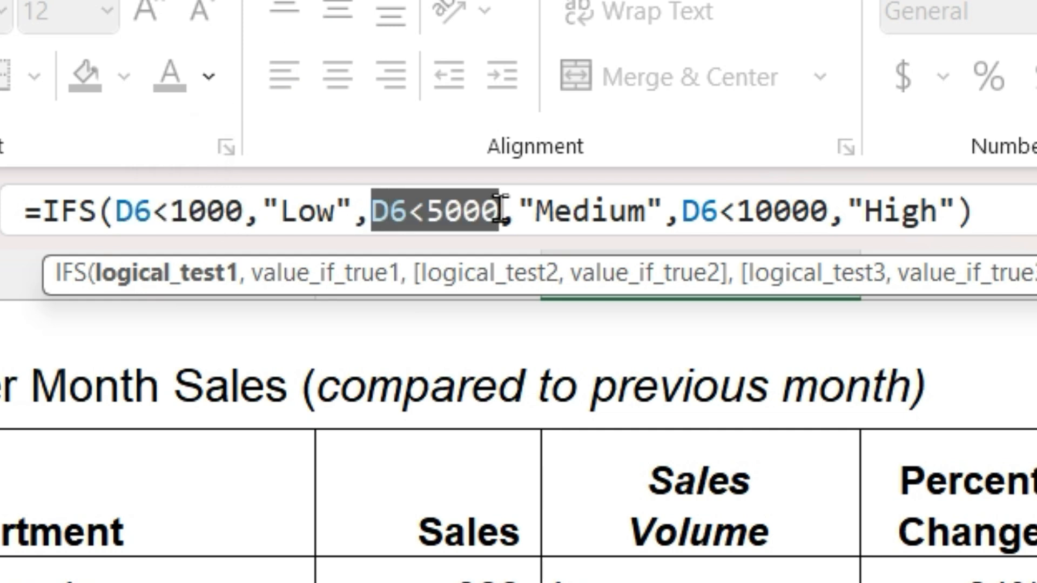
{"action": "left_click_drag", "start_coordinate": [695, 211], "coordinate": [814, 212]}
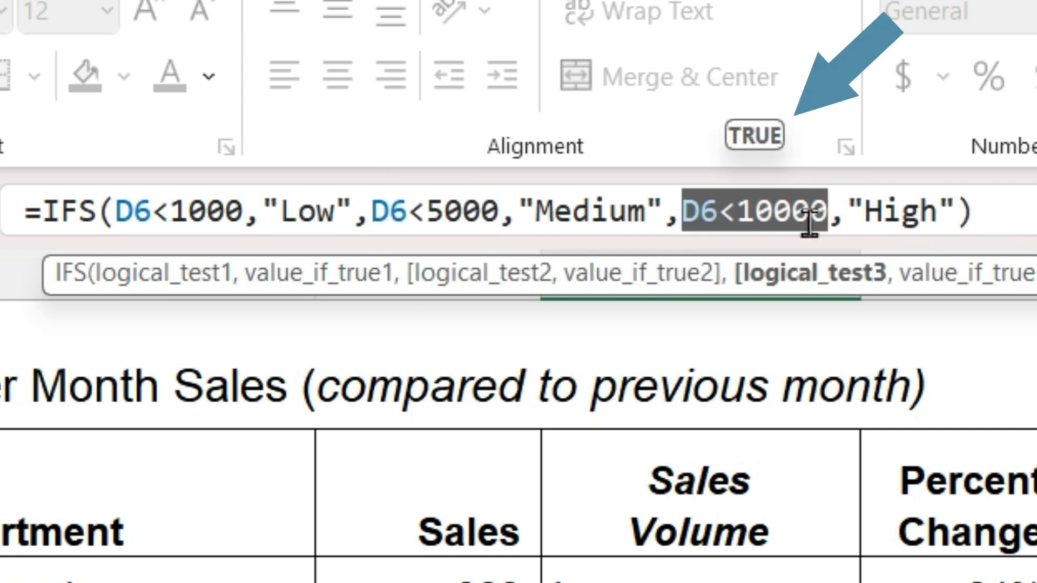
{"action": "left_click_drag", "start_coordinate": [372, 212], "coordinate": [496, 211]}
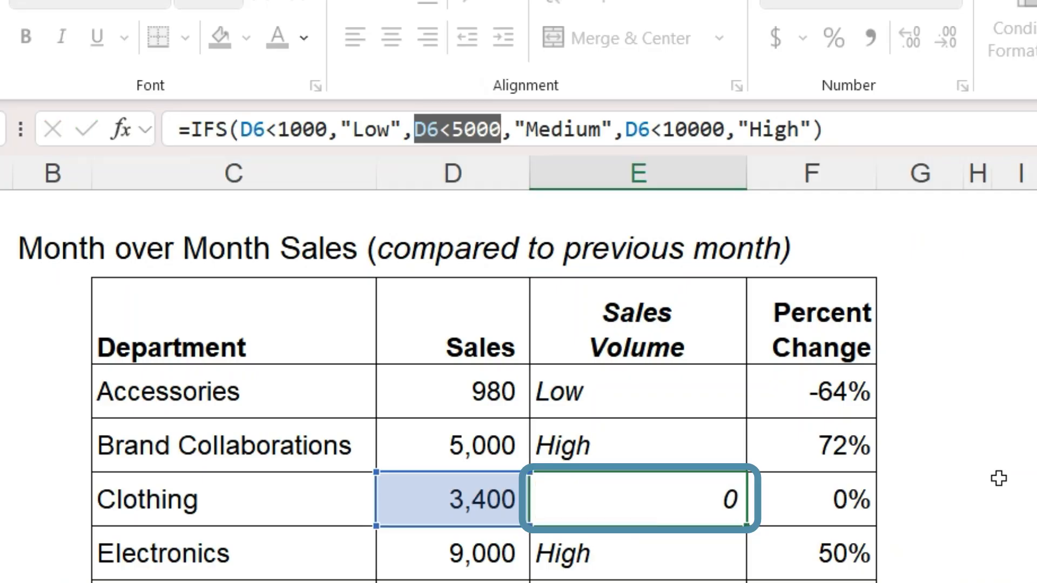
{"action": "key", "text": "Return"}
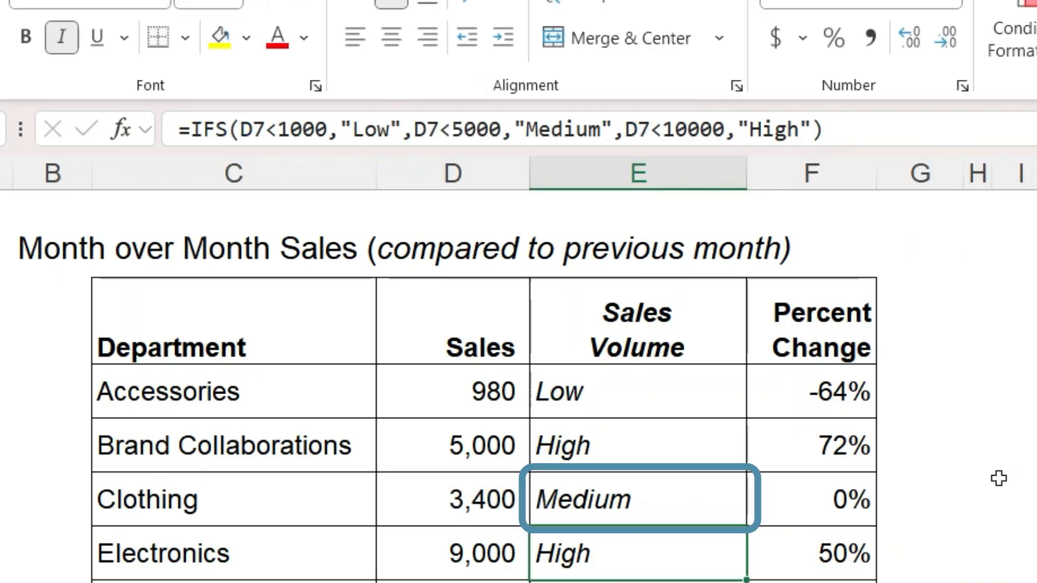
- Set the Electronics department's sales figure to 12,000
{"action": "left_click", "coordinate": [423, 549]}
{"action": "type", "text": "12,"}
{"action": "type", "text": "000"}
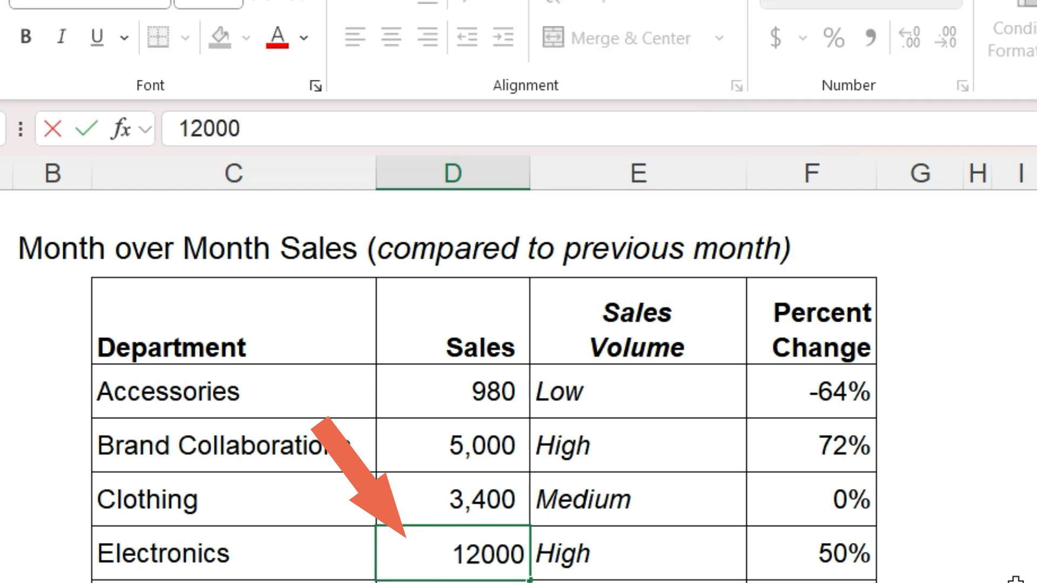
{"action": "key", "text": "Return"}
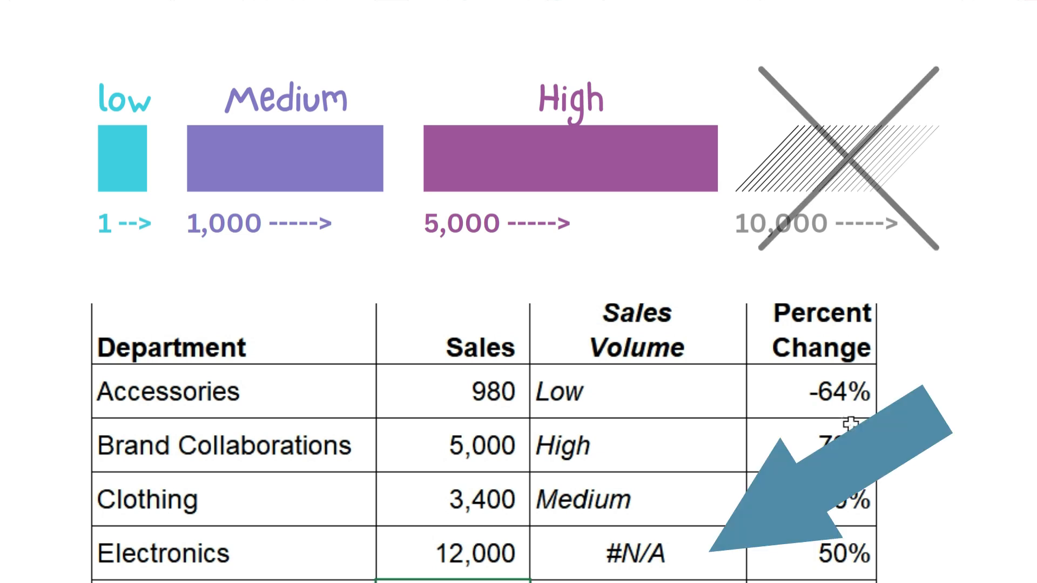
- Add a fourth condition to the IFS formula in E4, with TRUE as its test and "CHECK DATA" as its result
{"action": "left_click", "coordinate": [614, 401]}
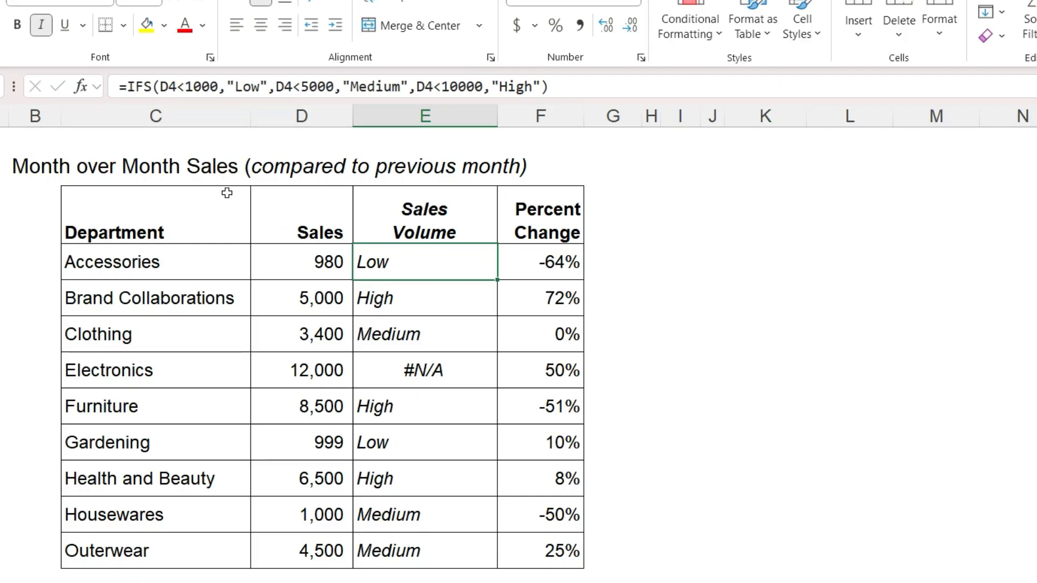
{"action": "left_click", "coordinate": [83, 89]}
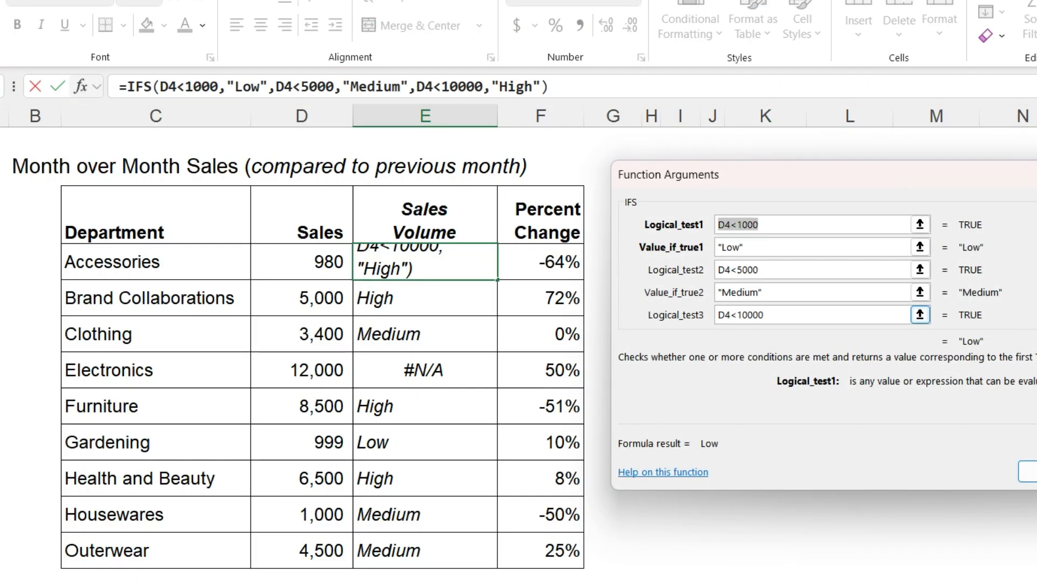
{"action": "key", "text": "Tab"}
{"action": "key", "text": "Tab"}
{"action": "key", "text": "Tab"}
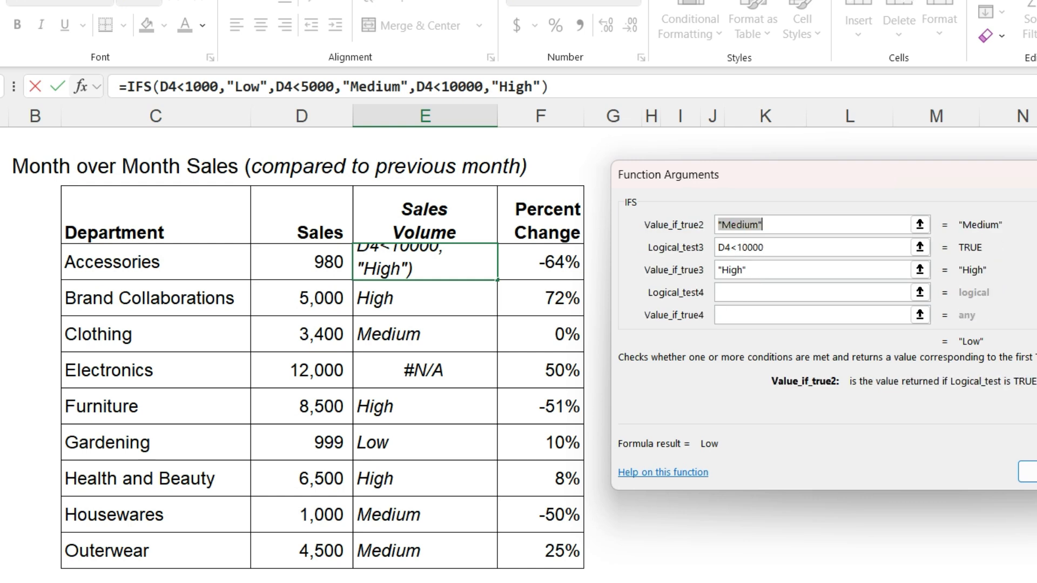
{"action": "left_click", "coordinate": [762, 316]}
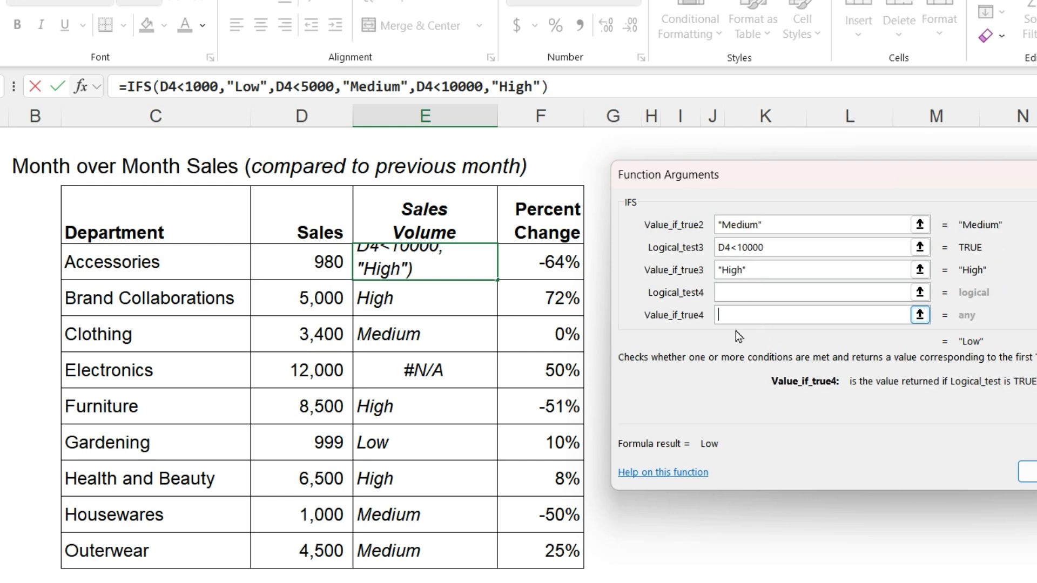
{"action": "type", "text": "\"CHECK DA"}
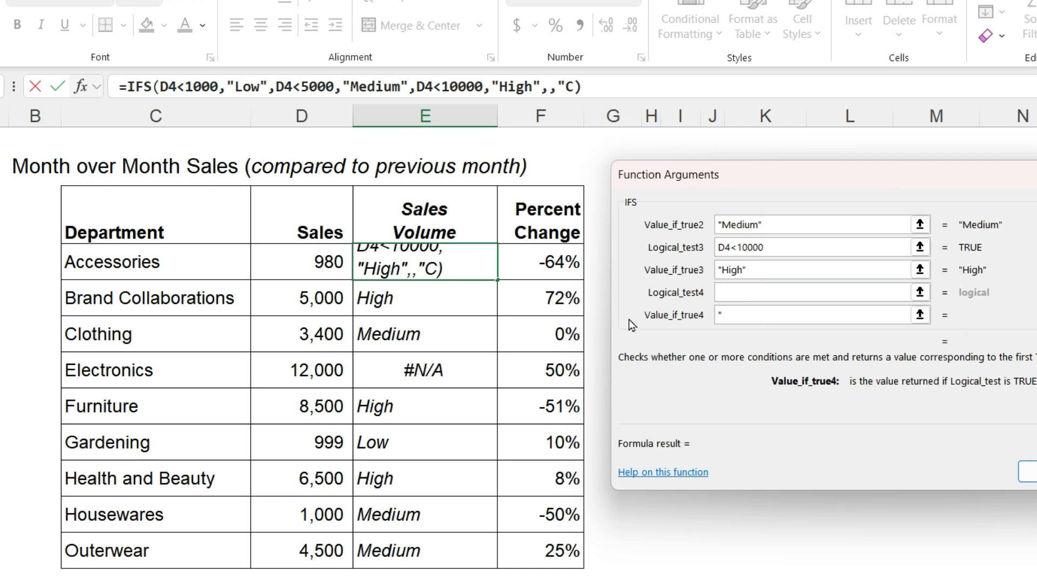
{"action": "type", "text": "TA\""}
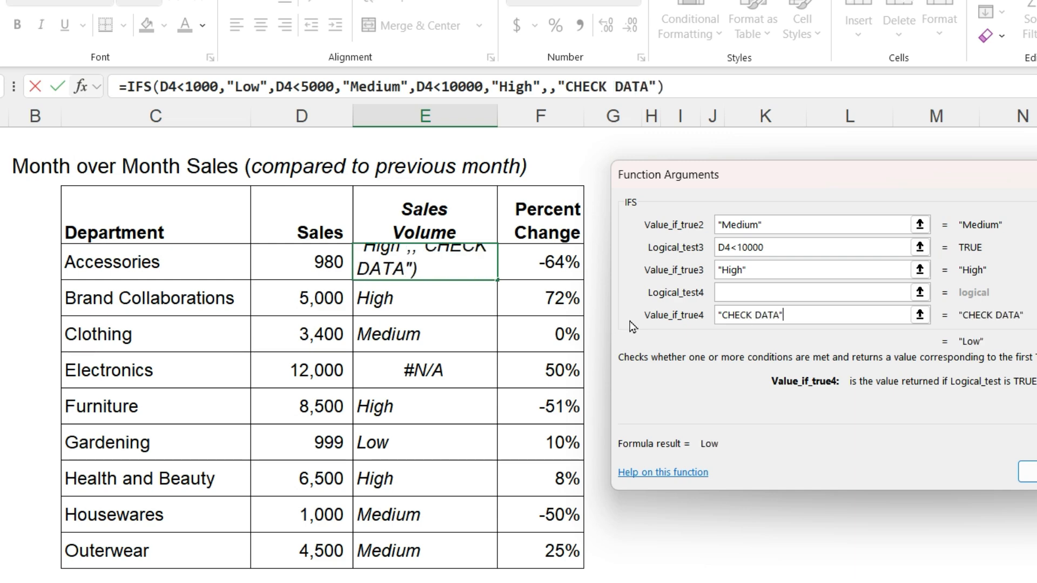
{"action": "left_click", "coordinate": [723, 292]}
{"action": "type", "text": "TRUE"}
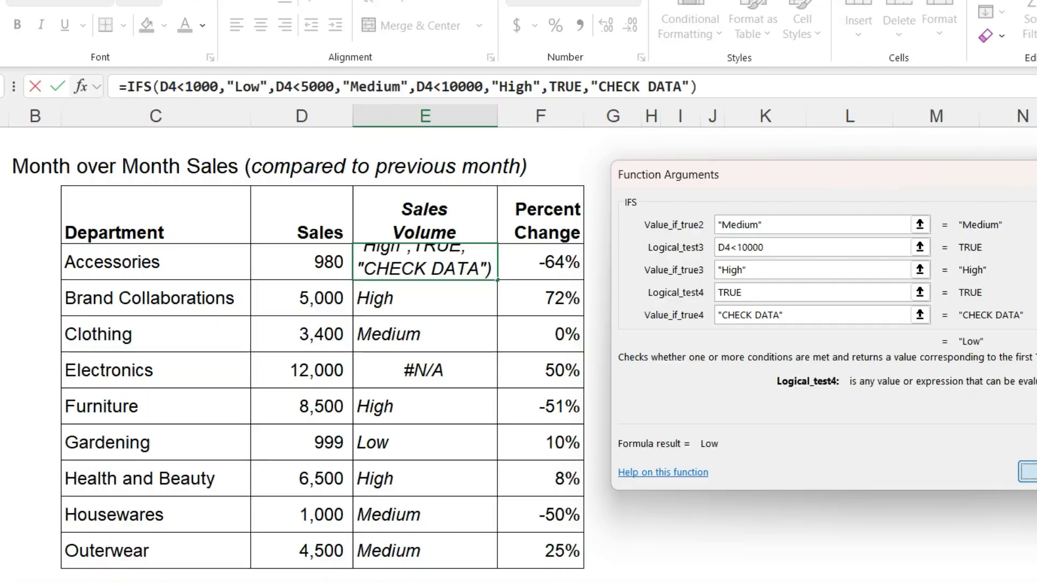
{"action": "left_click", "coordinate": [786, 532]}
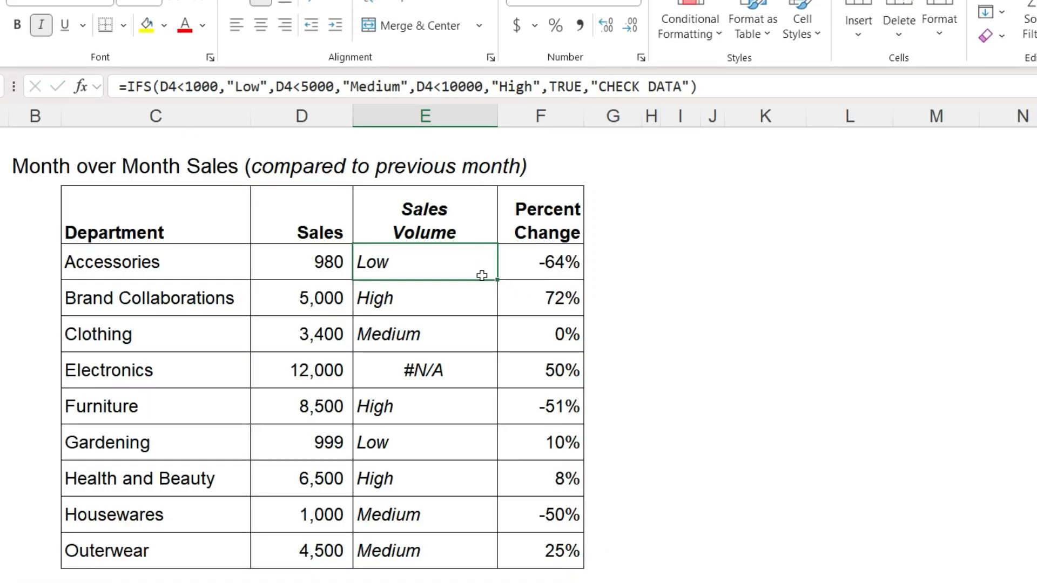
- Copy the updated formula from E4 to the rest of the Sales Volume column and check the Electronics row
{"action": "key", "text": "ctrl+c"}
{"action": "left_click_drag", "start_coordinate": [449, 298], "coordinate": [426, 554]}
{"action": "key", "text": "ctrl+v"}
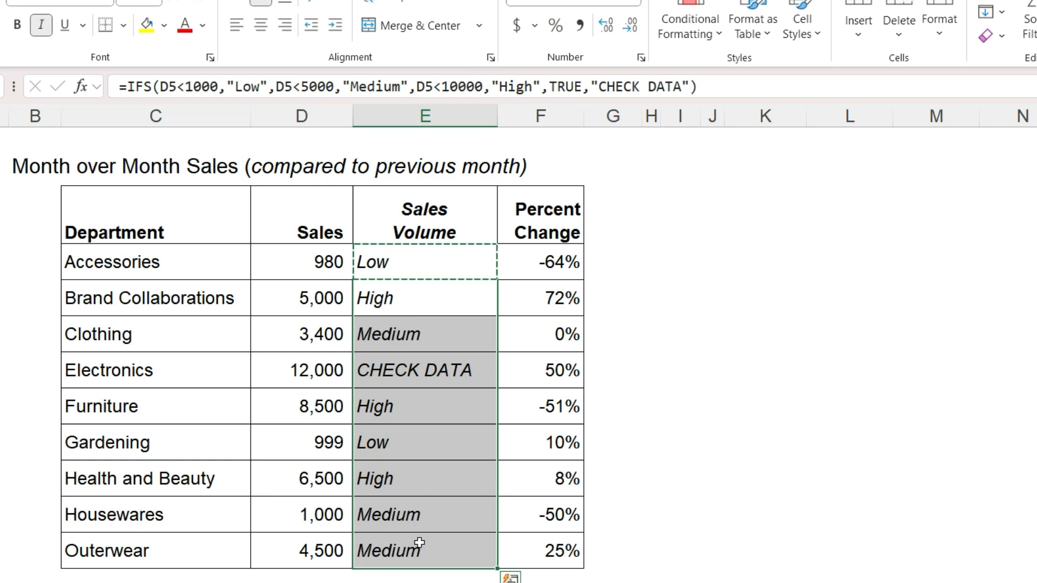
{"action": "left_click", "coordinate": [450, 373]}
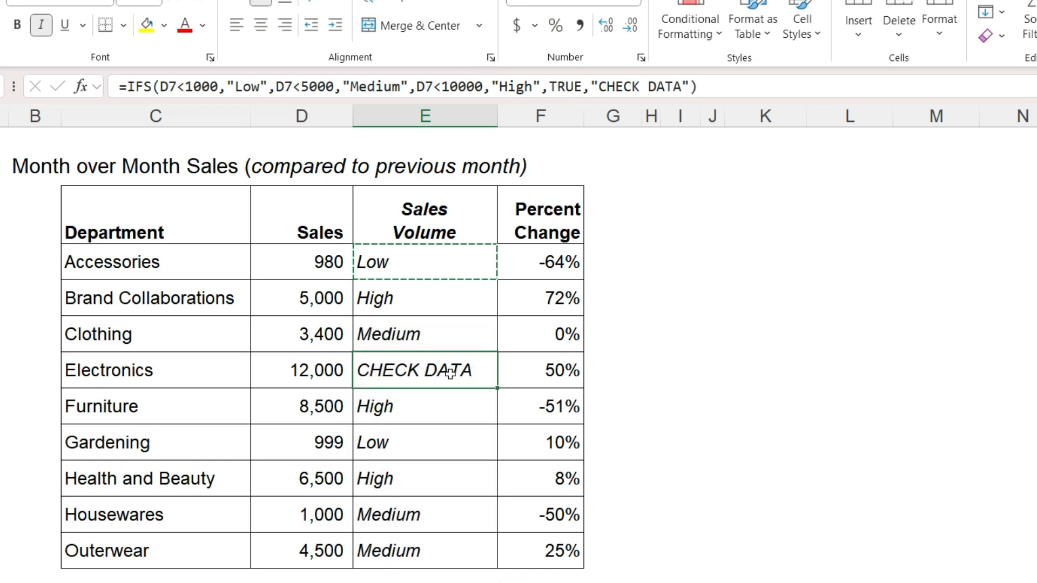
- Cancel the pending copy and clear the Sales Volume formulas from Brand Collaborations through Outerwear
{"action": "key", "text": "Escape"}
{"action": "left_click_drag", "start_coordinate": [446, 302], "coordinate": [433, 546]}
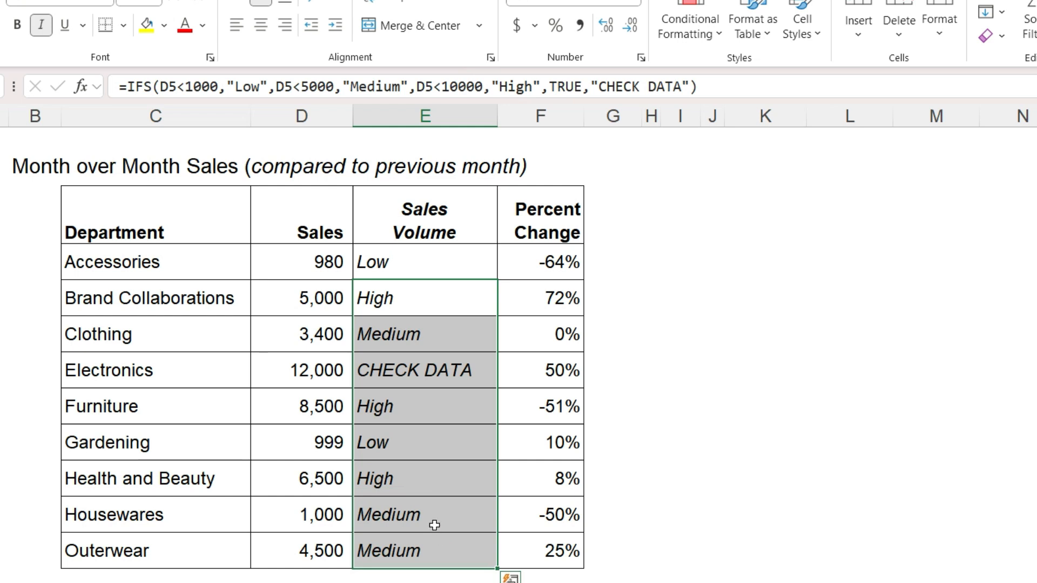
{"action": "key", "text": "Delete"}
- Add the condition D4>=10000 with the result "Very high" to the IFS formula in E4, just before the TRUE fallback
{"action": "left_click", "coordinate": [420, 259]}
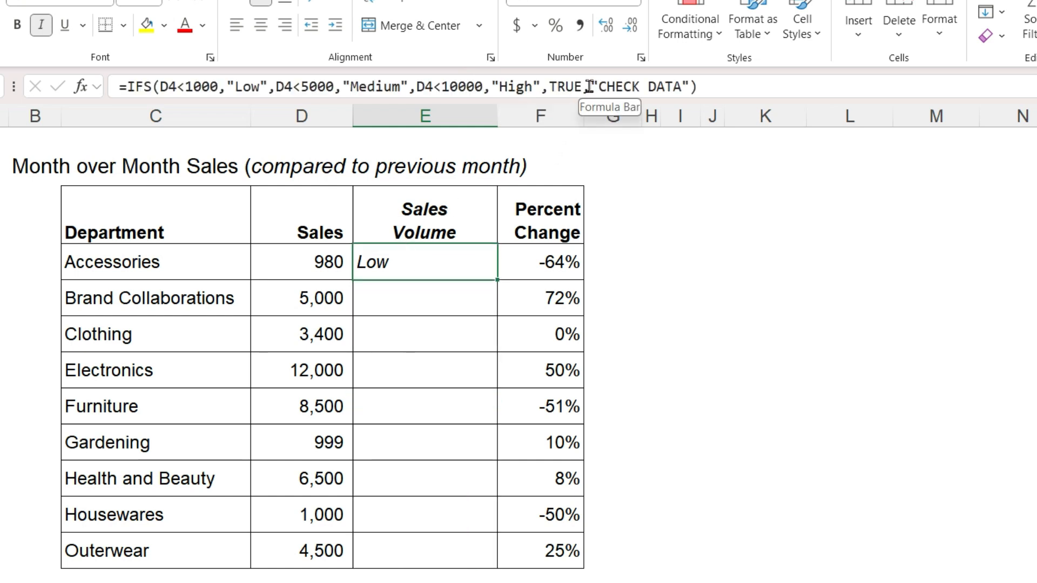
{"action": "left_click", "coordinate": [554, 87]}
{"action": "type", "text": "D4>"}
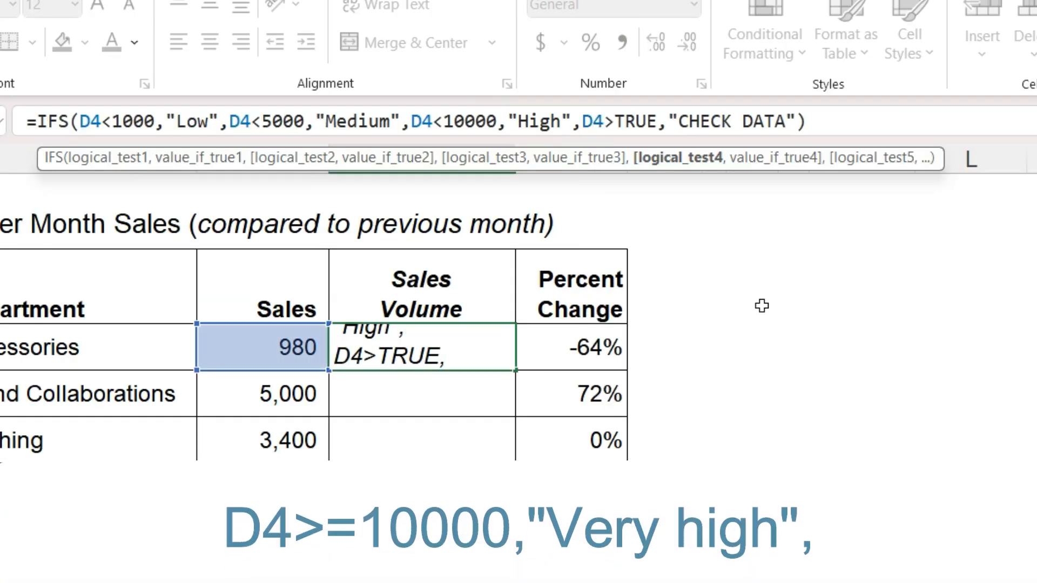
{"action": "type", "text": "=100"}
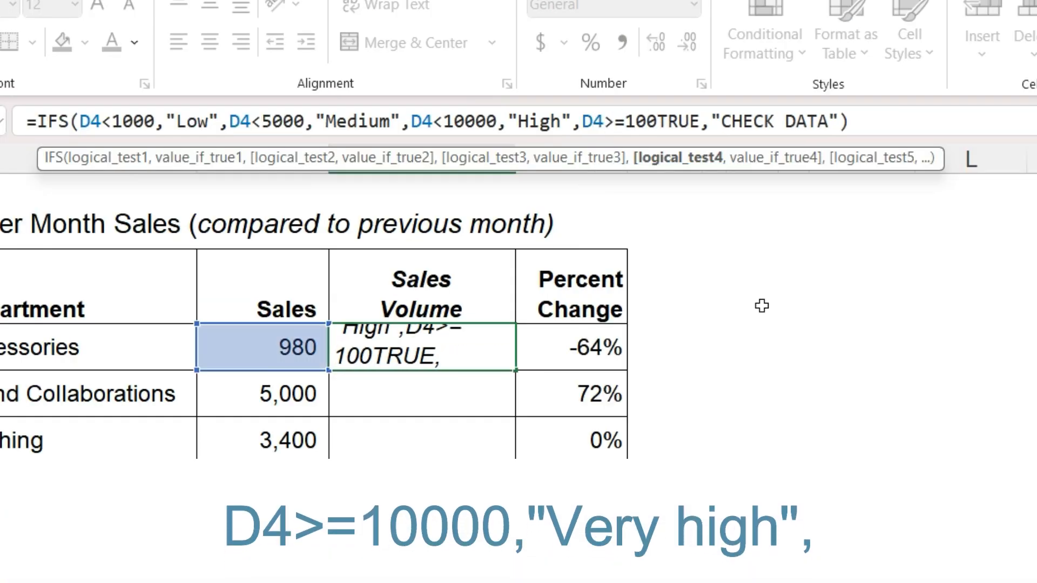
{"action": "type", "text": "00,"}
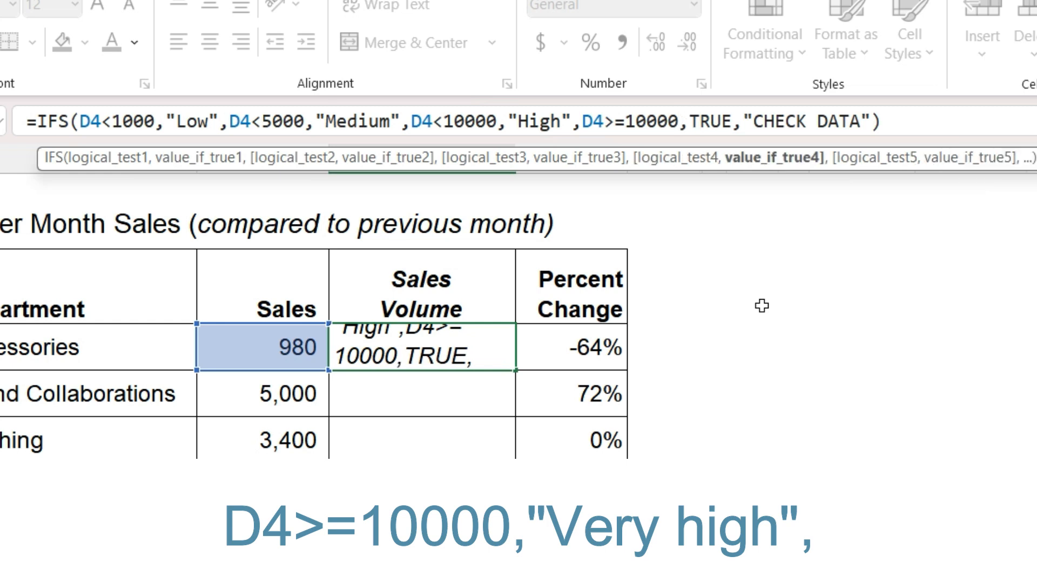
{"action": "type", "text": "\"Very "}
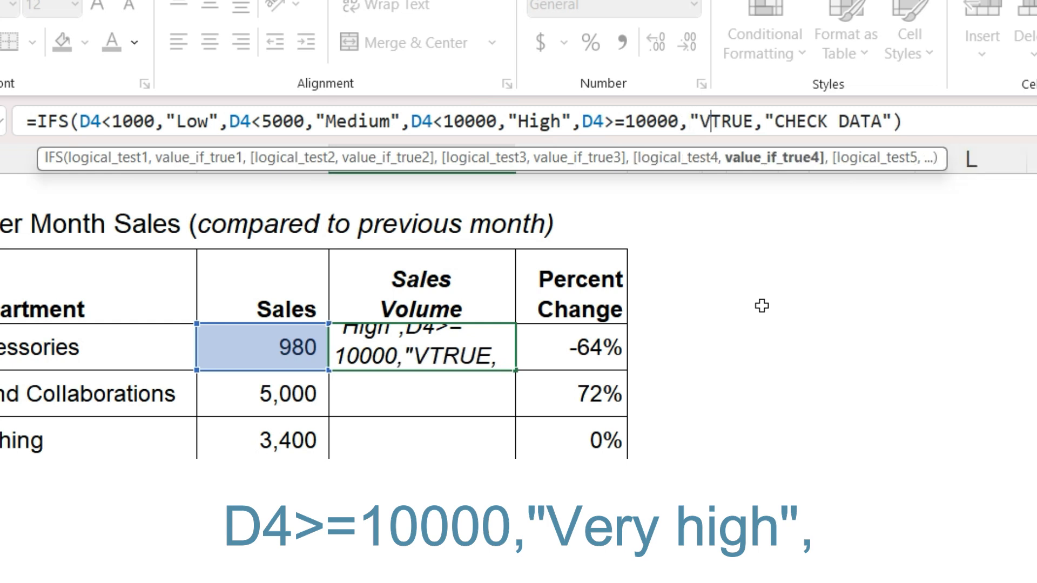
{"action": "type", "text": "high\""}
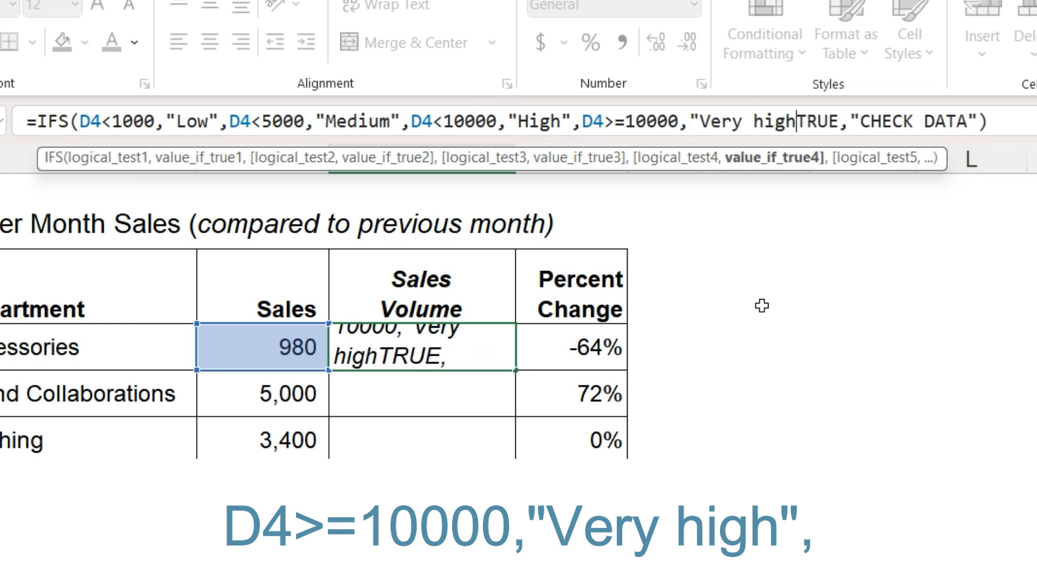
{"action": "type", "text": ","}
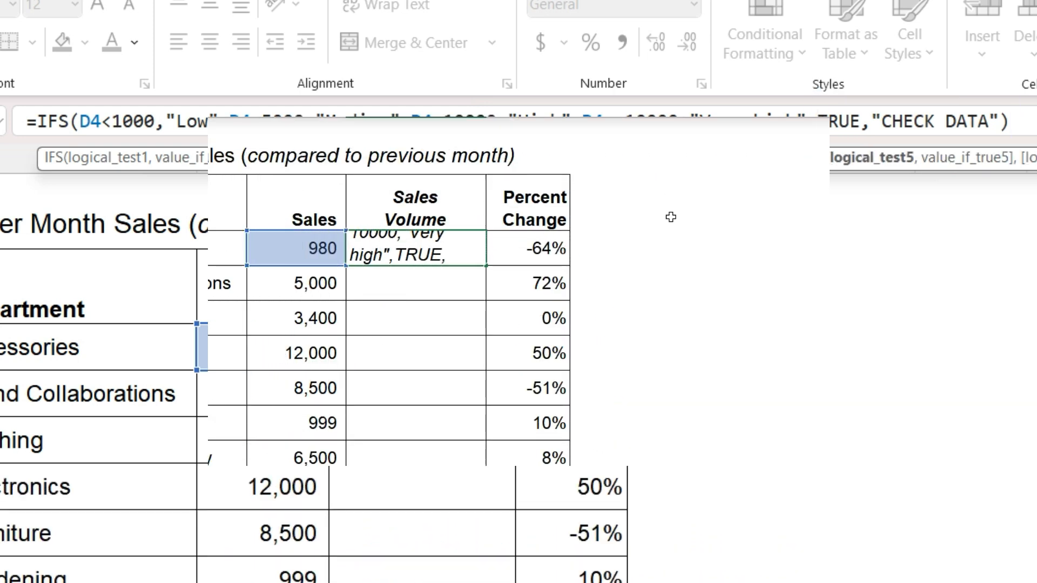
{"action": "key", "text": "Return"}
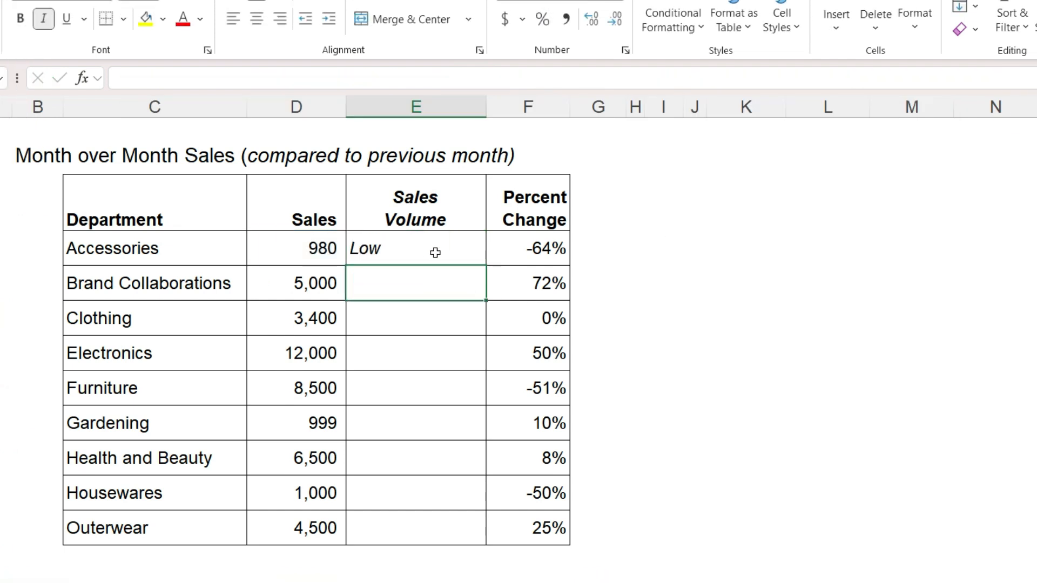
- Fill the updated IFS formula from E4 down through the Outerwear row of the Sales Volume column
{"action": "left_click", "coordinate": [438, 252]}
{"action": "double_click", "coordinate": [486, 265]}
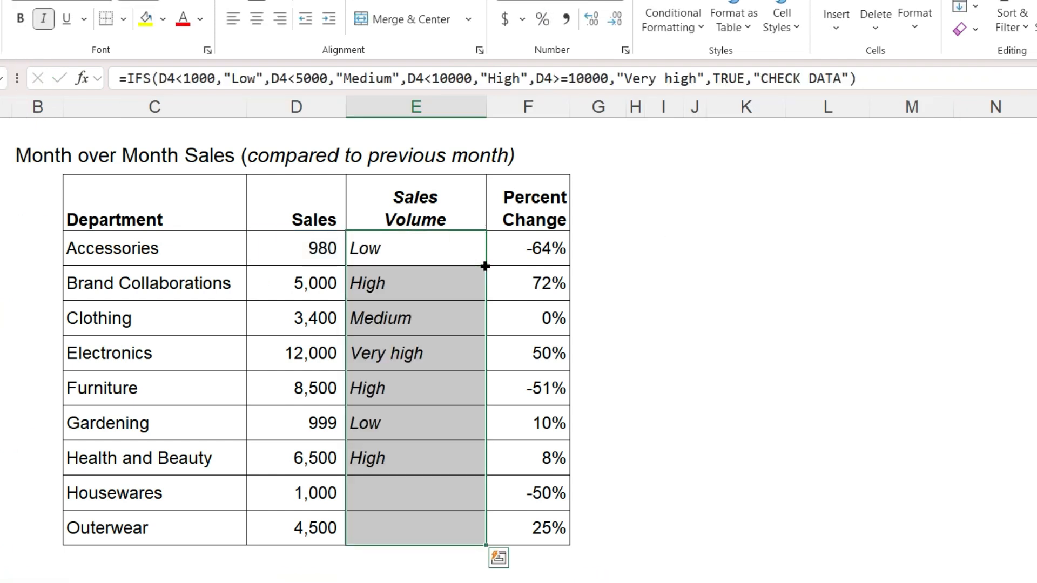
{"action": "left_click", "coordinate": [624, 357]}
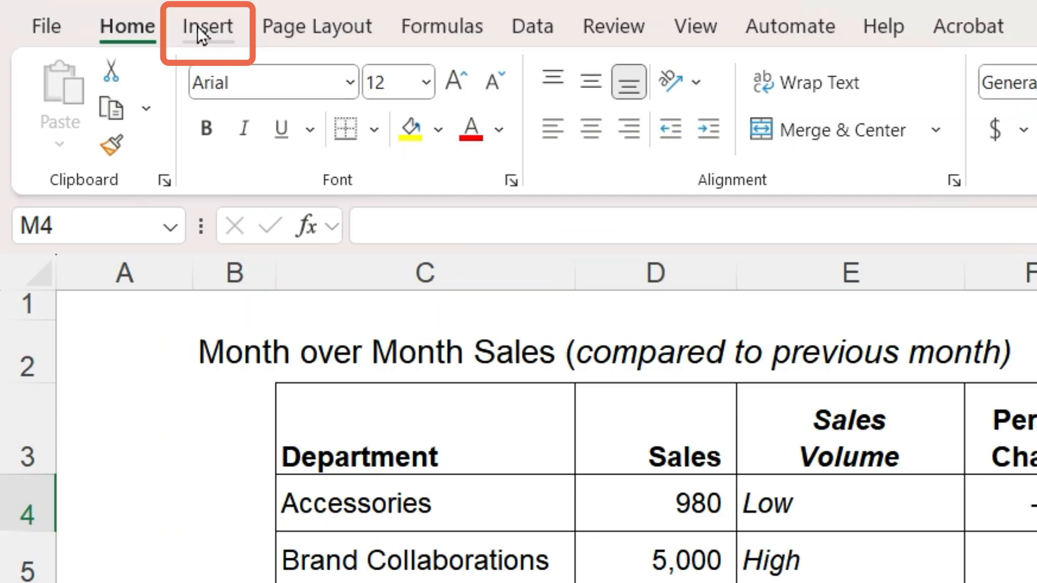
- Try inserting the solid circled-X stock icon as an in-cell picture in M4, and delete it again
{"action": "left_click", "coordinate": [198, 30]}
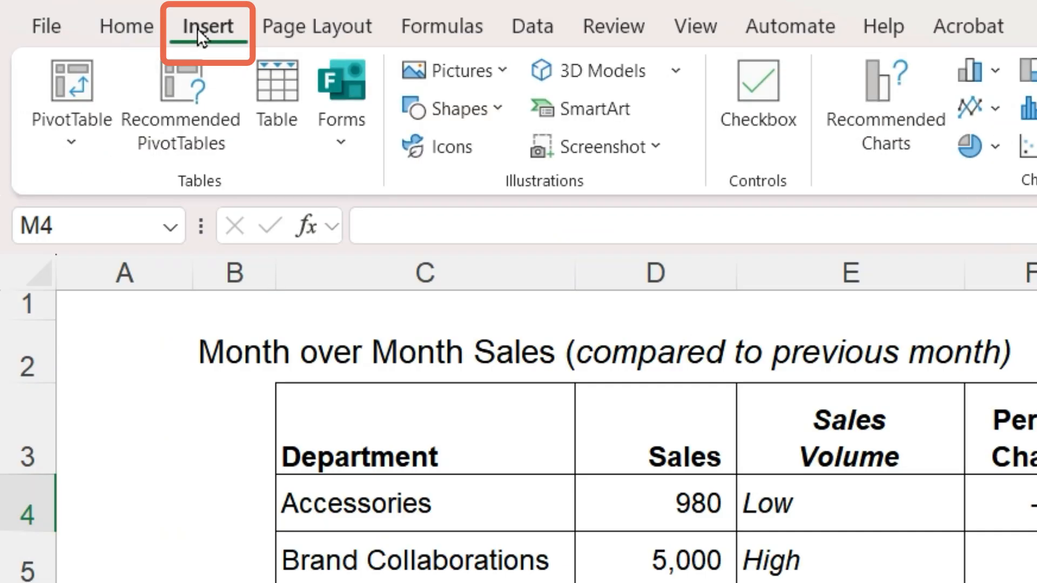
{"action": "left_click", "coordinate": [457, 154]}
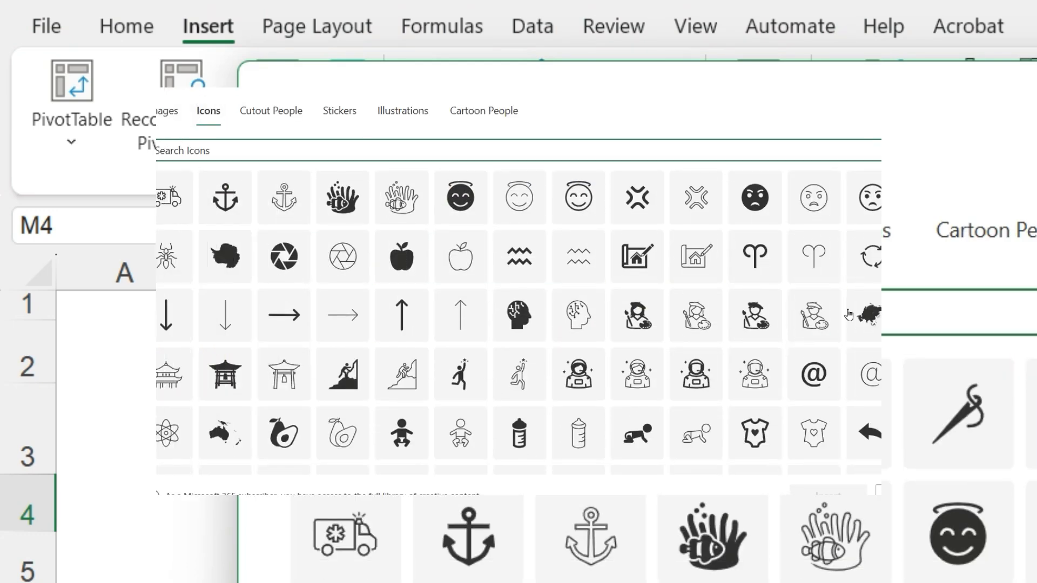
{"action": "scroll", "coordinate": [849, 315], "scroll_direction": "down", "scroll_amount": 5}
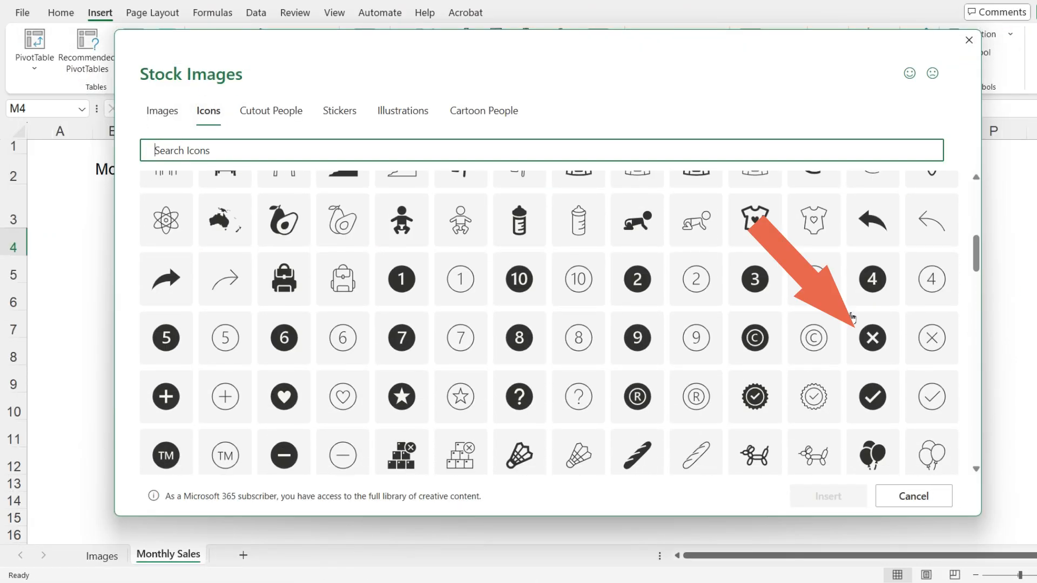
{"action": "left_click", "coordinate": [870, 336]}
{"action": "left_click", "coordinate": [839, 495]}
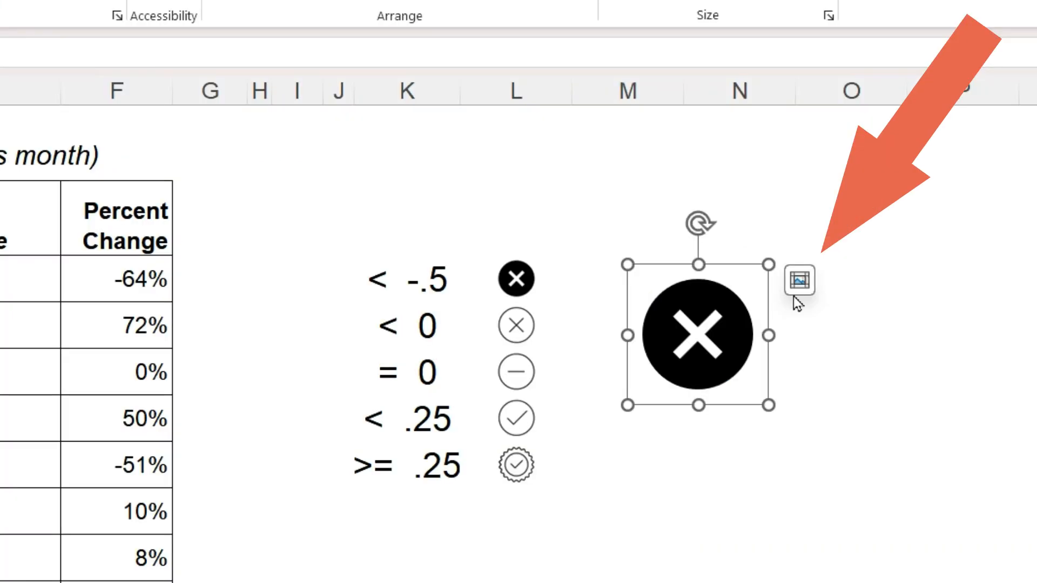
{"action": "left_click", "coordinate": [802, 288]}
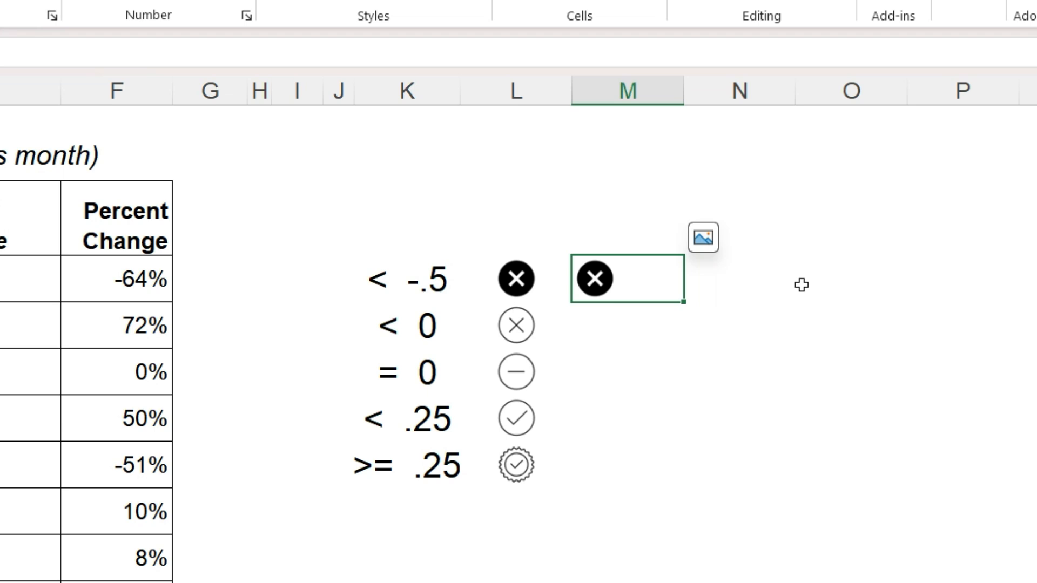
{"action": "key", "text": "Delete"}
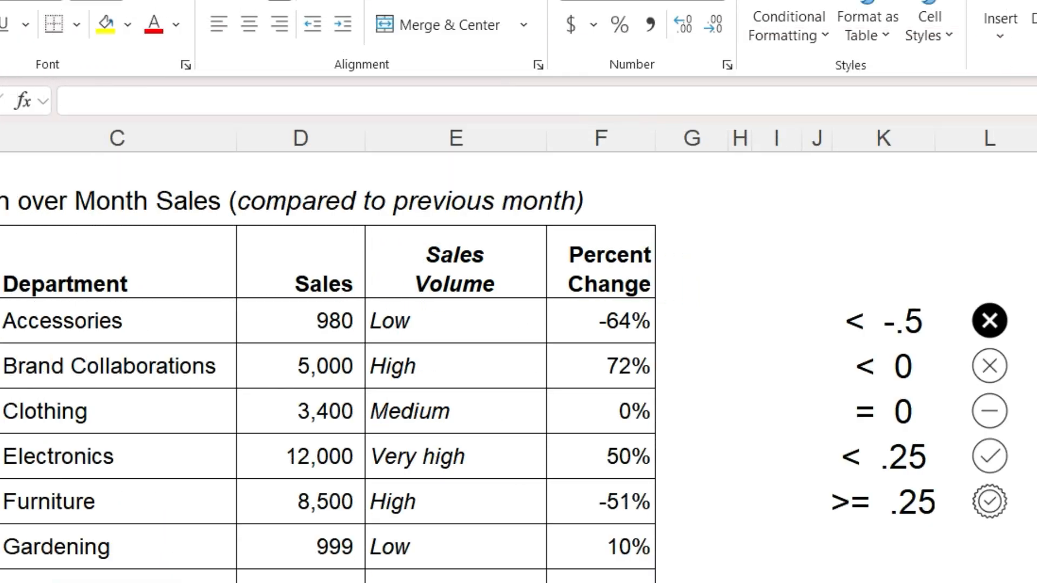
- Begin an IFS formula in G4 that tests F4<-.5 and returns the icon in L4
{"action": "left_click", "coordinate": [686, 318]}
{"action": "type", "text": "="}
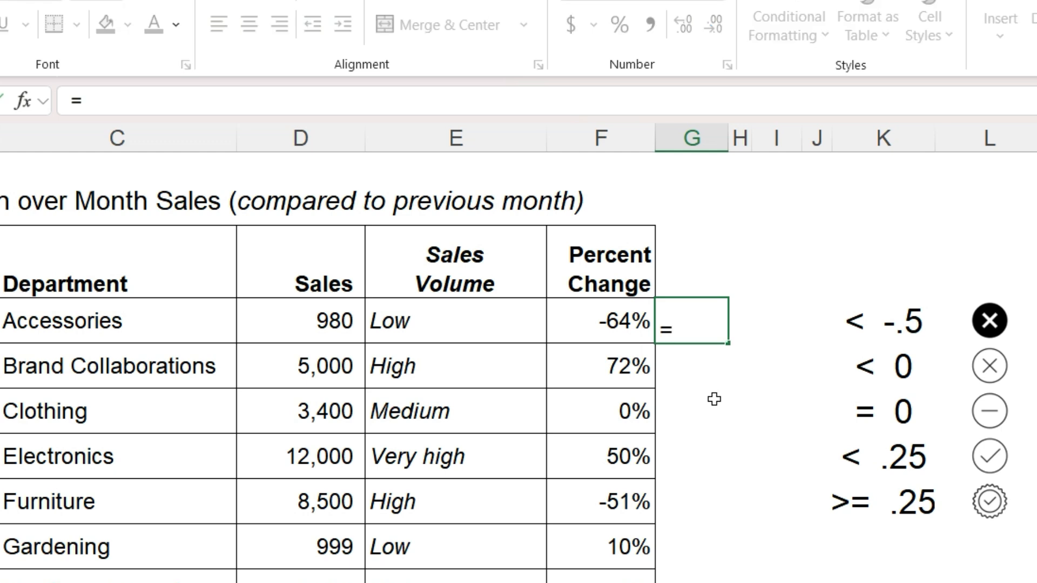
{"action": "type", "text": "IFS("}
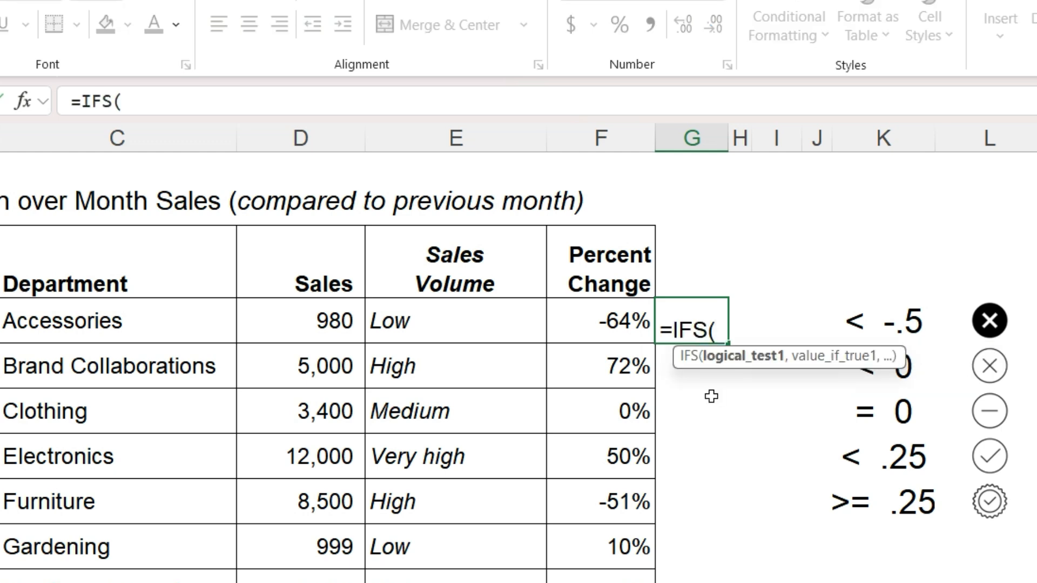
{"action": "left_click", "coordinate": [608, 330]}
{"action": "type", "text": "<-.5"}
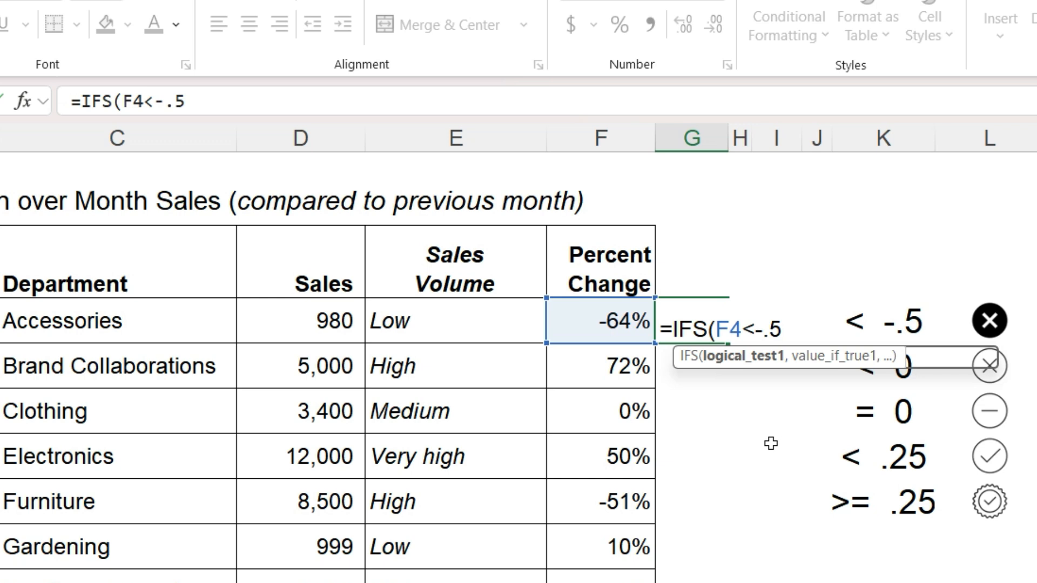
{"action": "type", "text": ","}
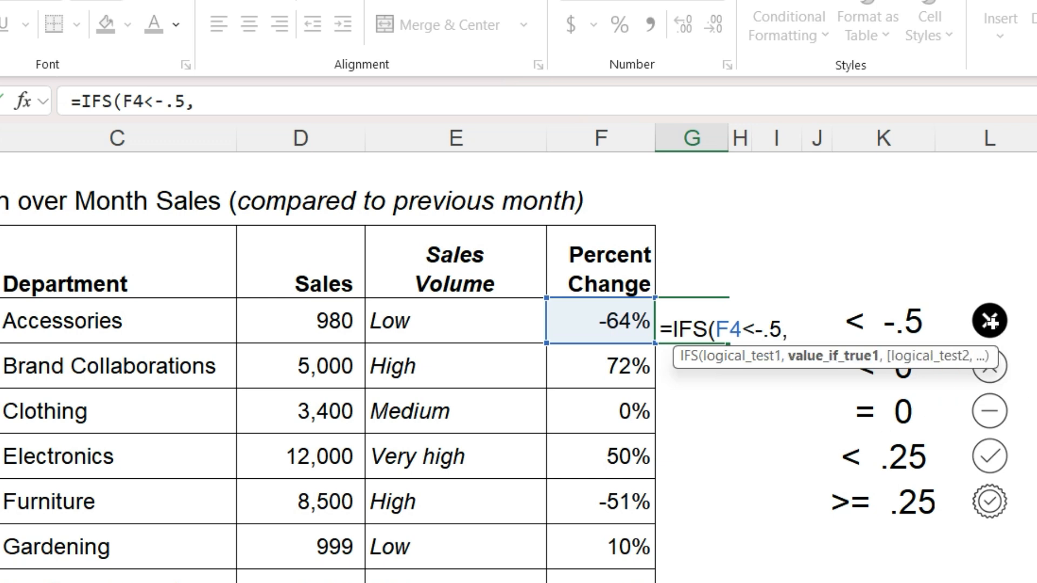
{"action": "left_click", "coordinate": [990, 322]}
{"action": "type", "text": ","}
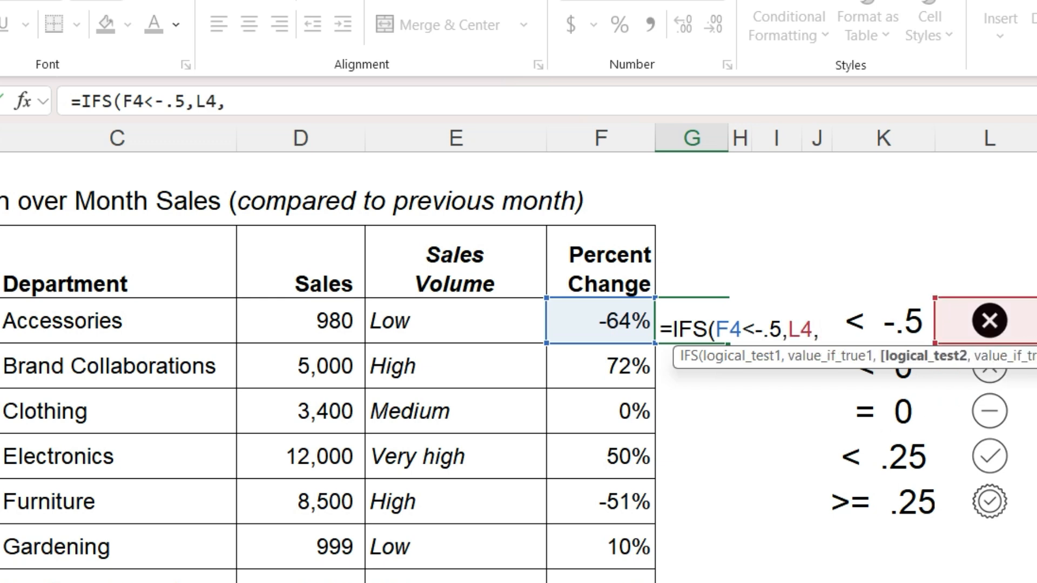
- Extend the G4 formula with the conditions F4<0 returning L5 and F4=0 returning L6
{"action": "left_click", "coordinate": [235, 101]}
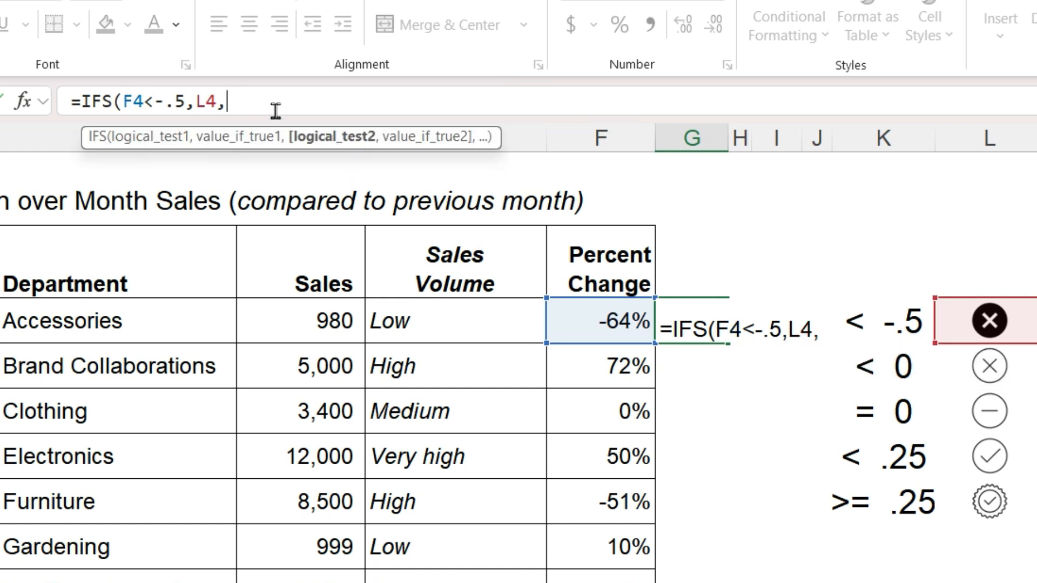
{"action": "type", "text": "F4"}
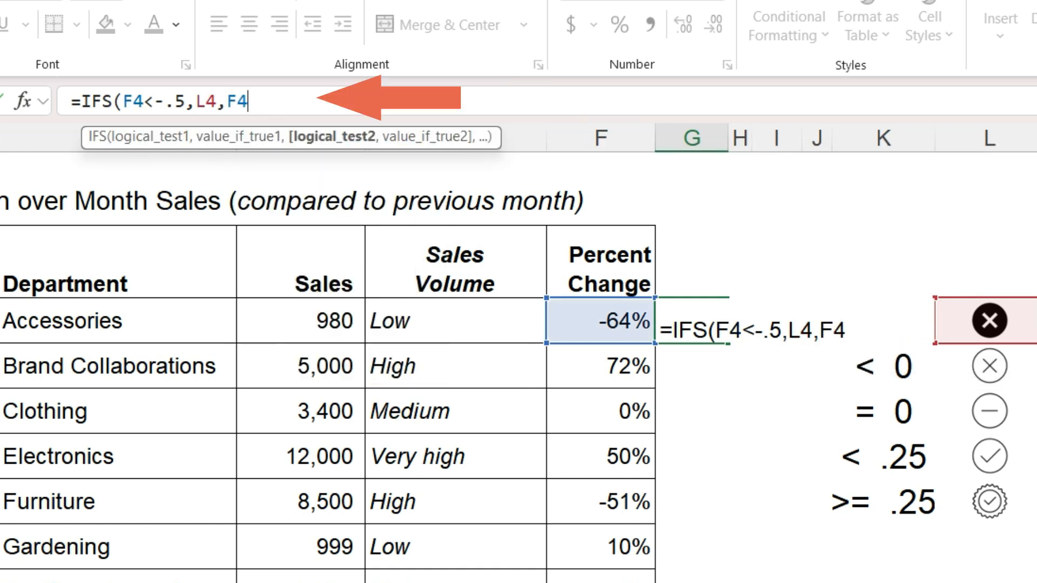
{"action": "type", "text": "<0,L5,"}
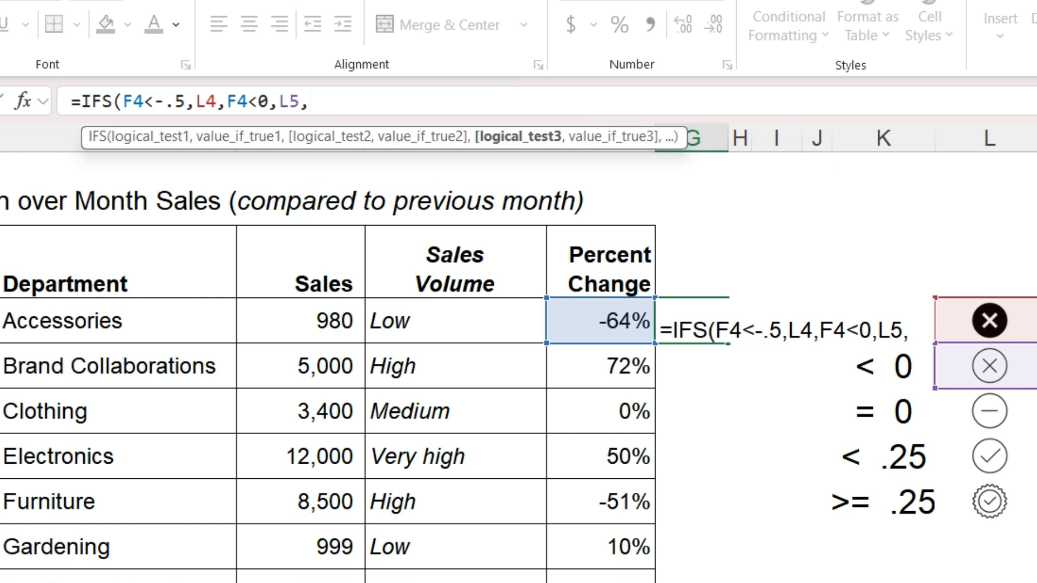
{"action": "type", "text": "F4=0"}
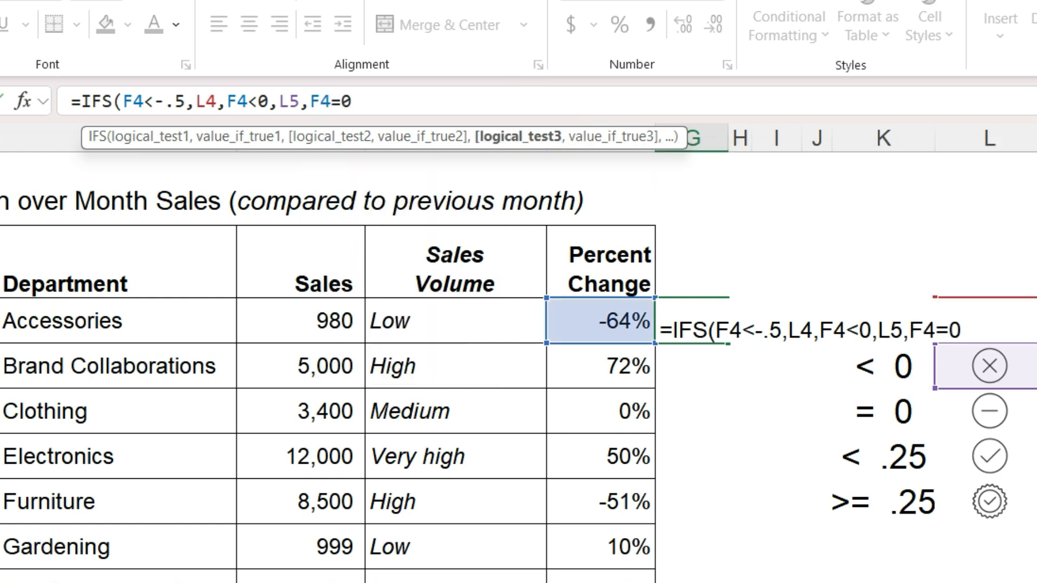
{"action": "type", "text": ",L6"}
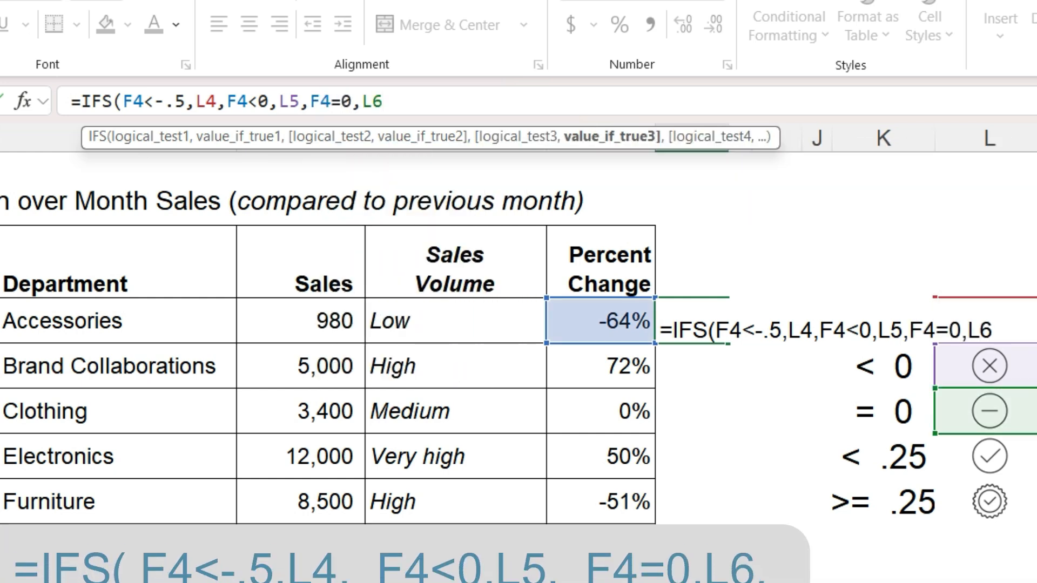
- Extend the G4 formula with the conditions F4<.25 returning L7 and F4>=.25 returning L8
{"action": "type", "text": ",F4"}
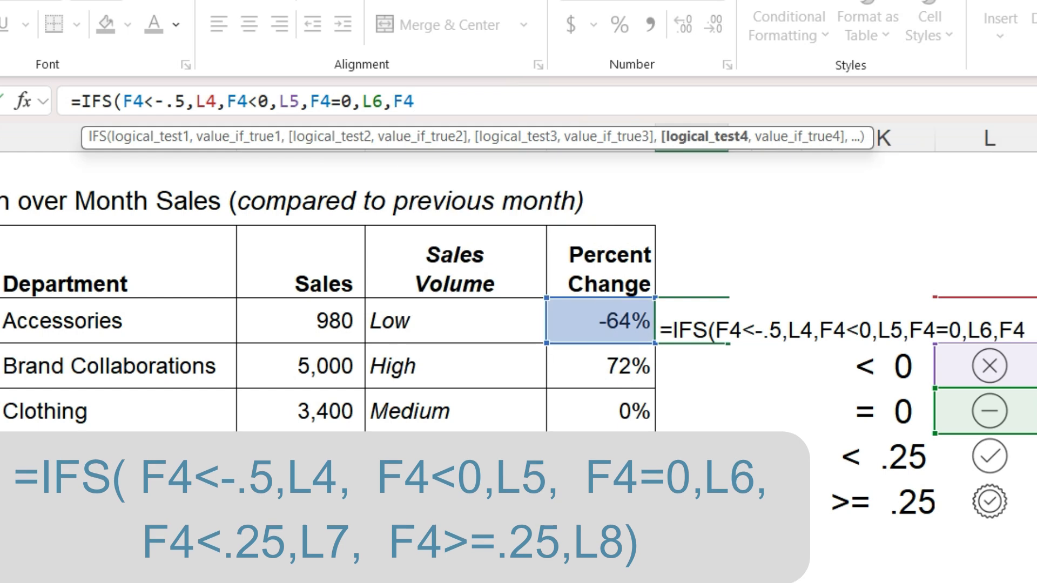
{"action": "type", "text": "<.25,"}
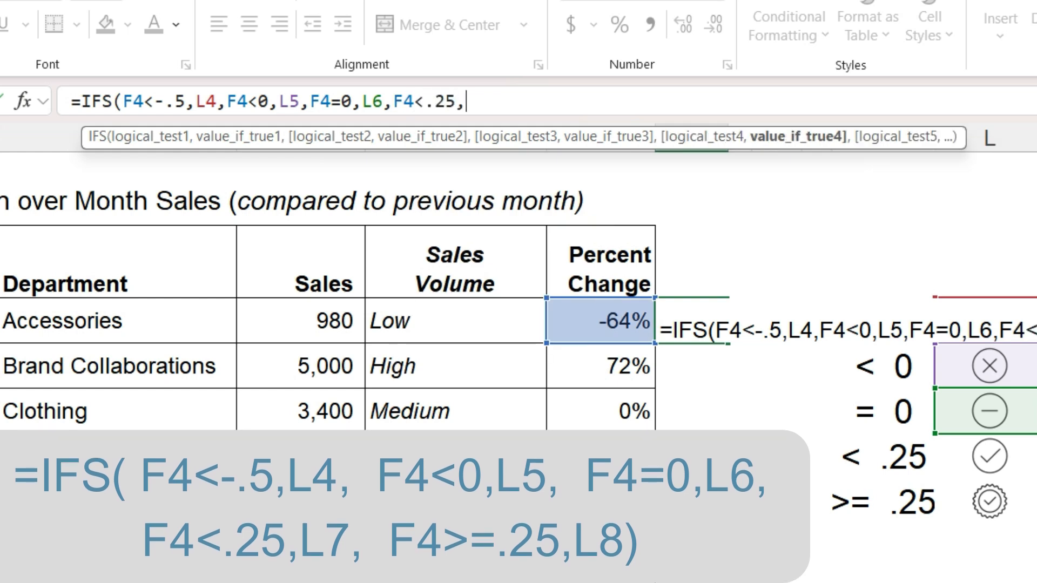
{"action": "type", "text": "L7"}
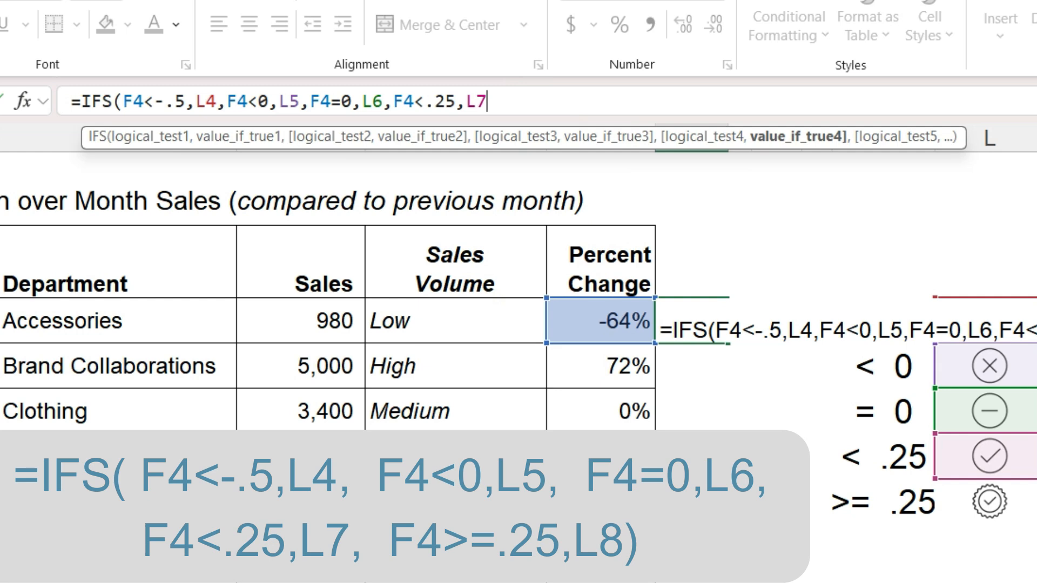
{"action": "type", "text": ",F4"}
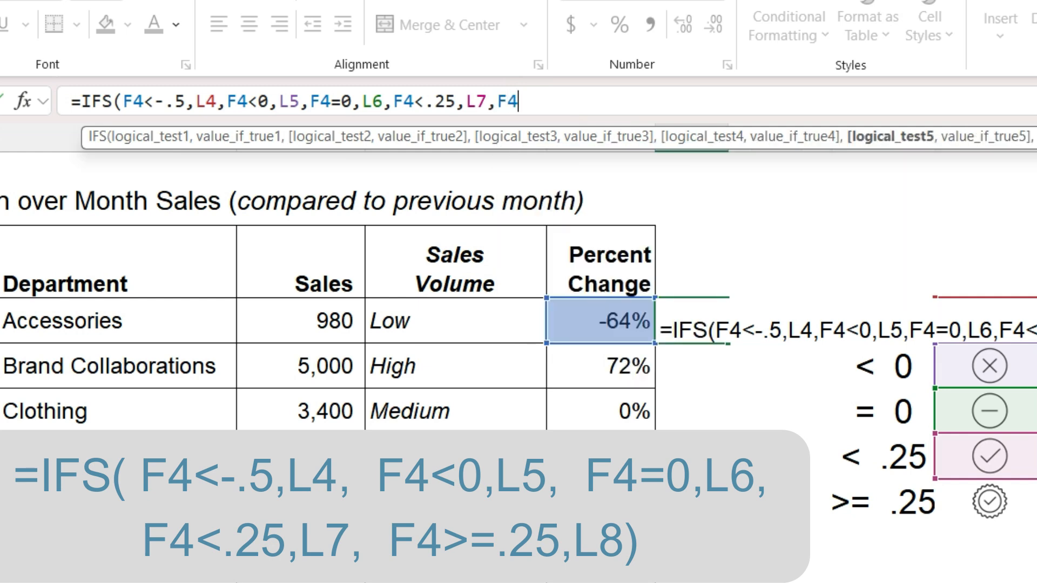
{"action": "type", "text": ">=.25,L8"}
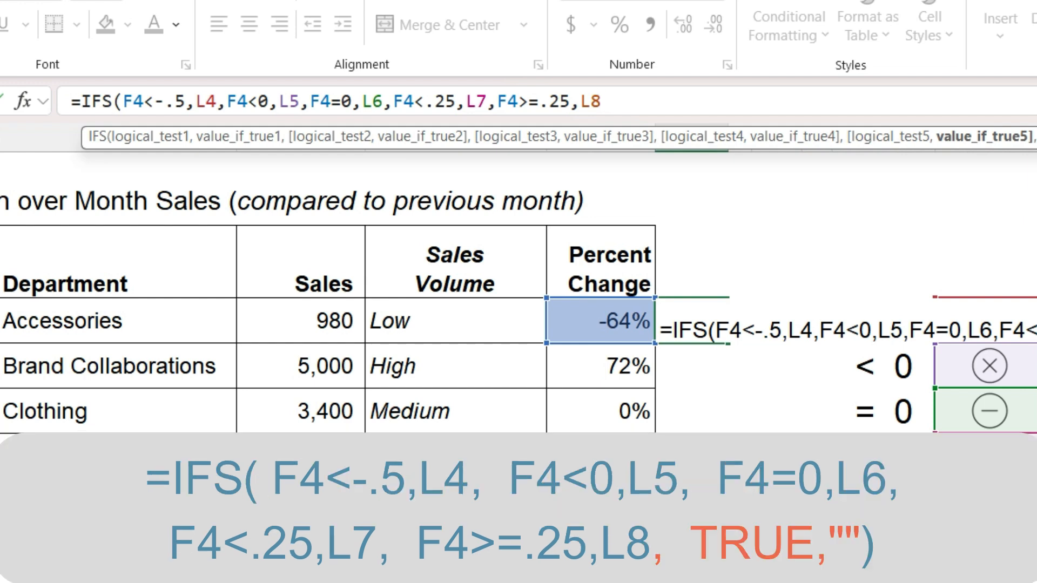
- Finish the G4 formula with a TRUE fallback that returns an empty string "", keeping G4 selected
{"action": "type", "text": ","}
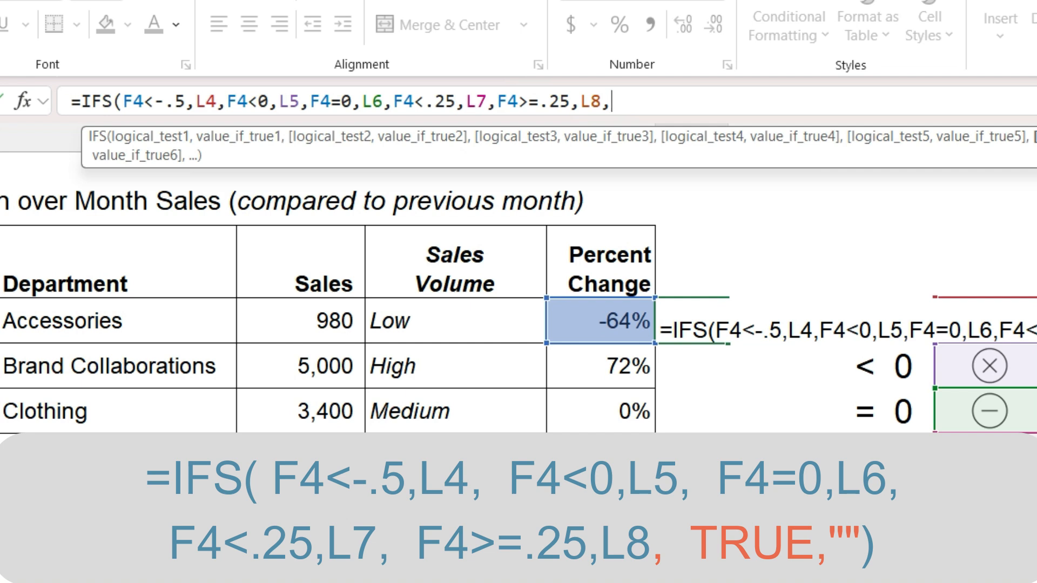
{"action": "type", "text": "TRUE,"}
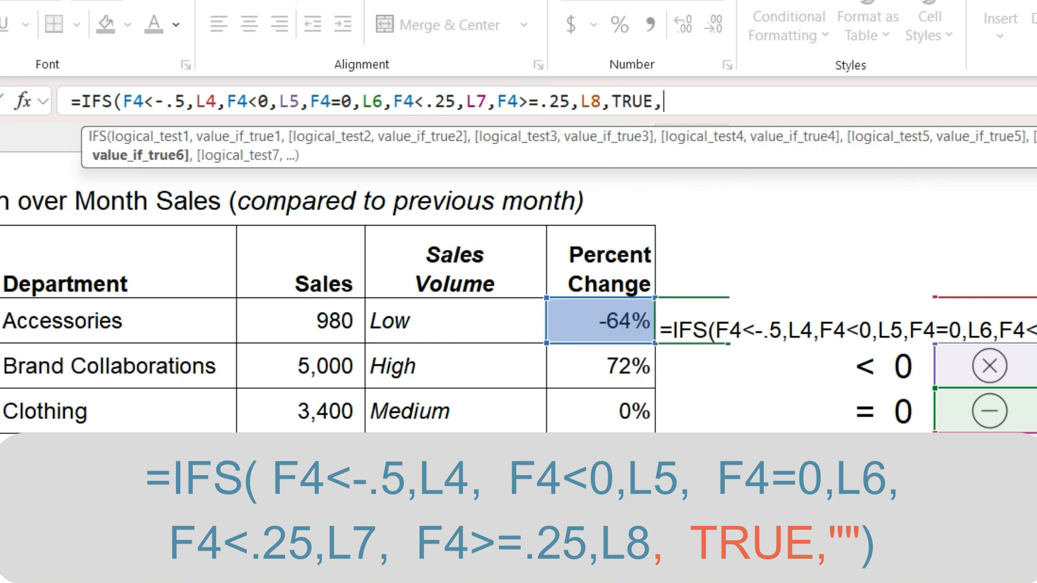
{"action": "type", "text": "\"\")"}
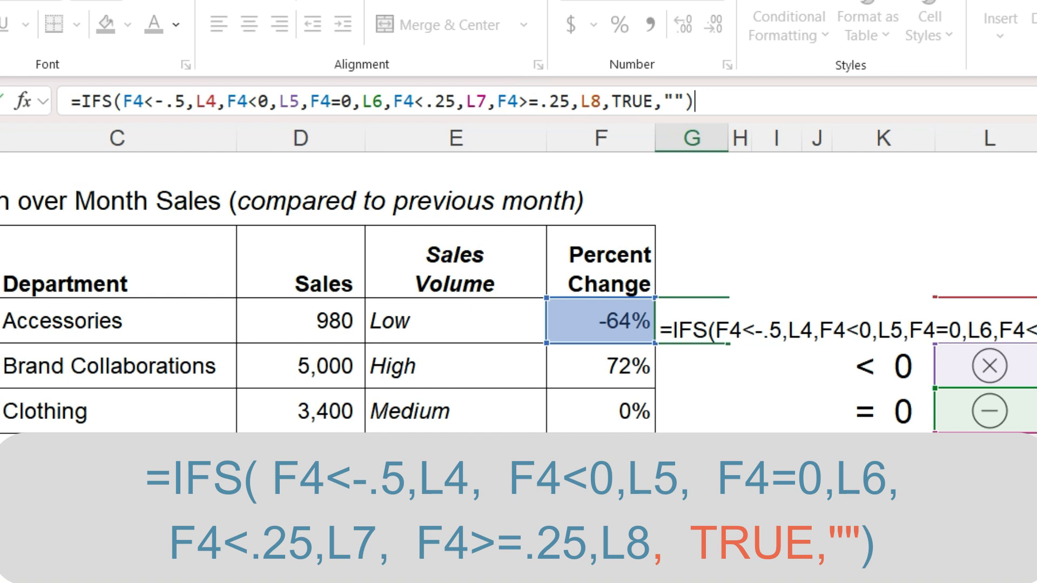
{"action": "key", "text": "ctrl+Return"}
- Make the icon references L4 and L5 in the G4 formula absolute as $L$4 and $L$5
{"action": "left_click", "coordinate": [207, 101]}
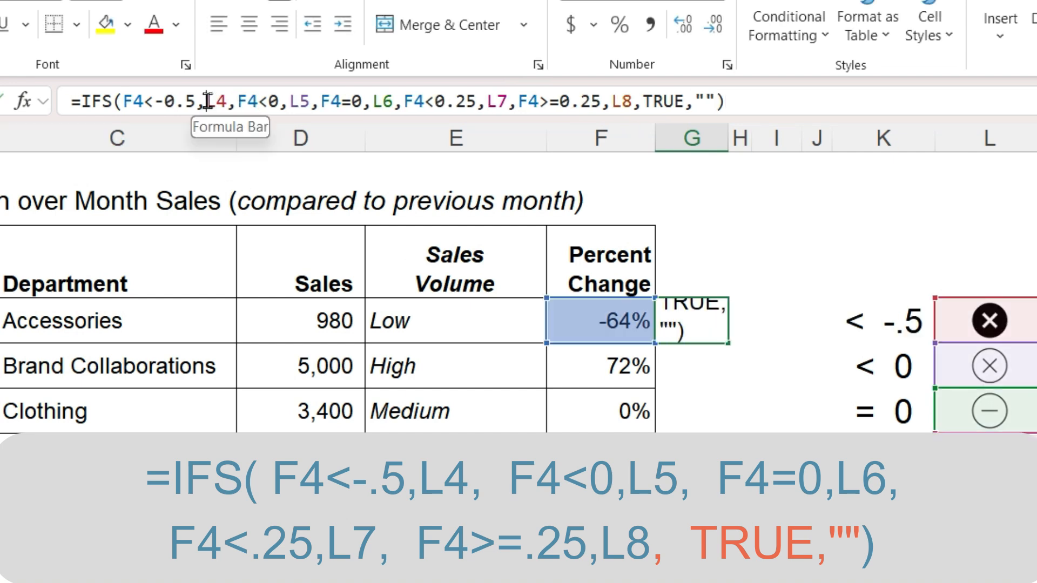
{"action": "type", "text": "$"}
{"action": "key", "text": "Right"}
{"action": "type", "text": "$"}
{"action": "key", "text": "Right"}
{"action": "key", "text": "Right"}
{"action": "key", "text": "Right"}
{"action": "key", "text": "Right"}
{"action": "key", "text": "Right"}
{"action": "key", "text": "Right"}
{"action": "type", "text": "$"}
{"action": "key", "text": "Right"}
{"action": "type", "text": "$"}
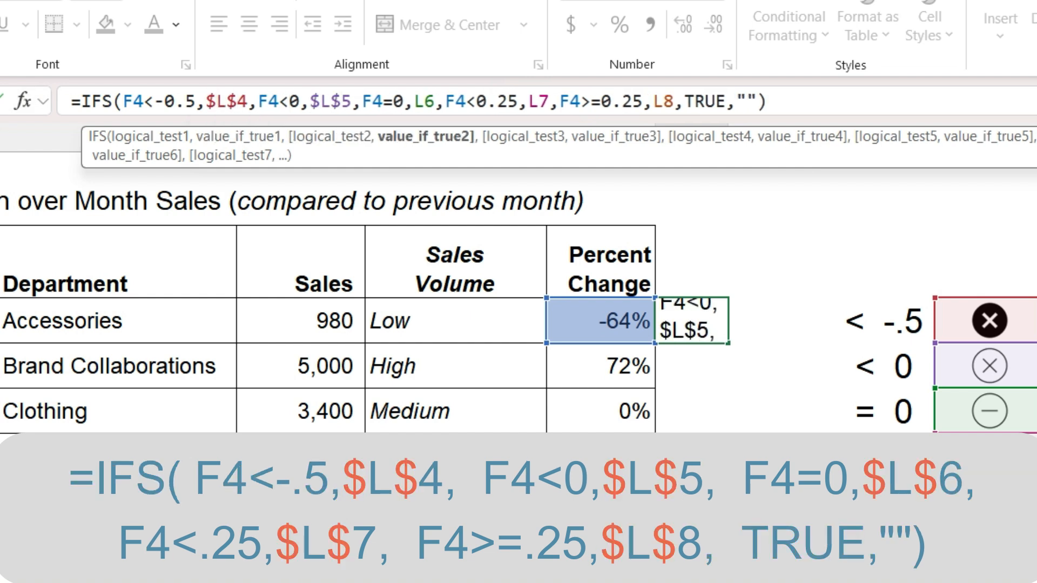
- Make the remaining icon references absolute as $L$6, $L$7 and $L$8, and commit the G4 formula
{"action": "left_click", "coordinate": [425, 103]}
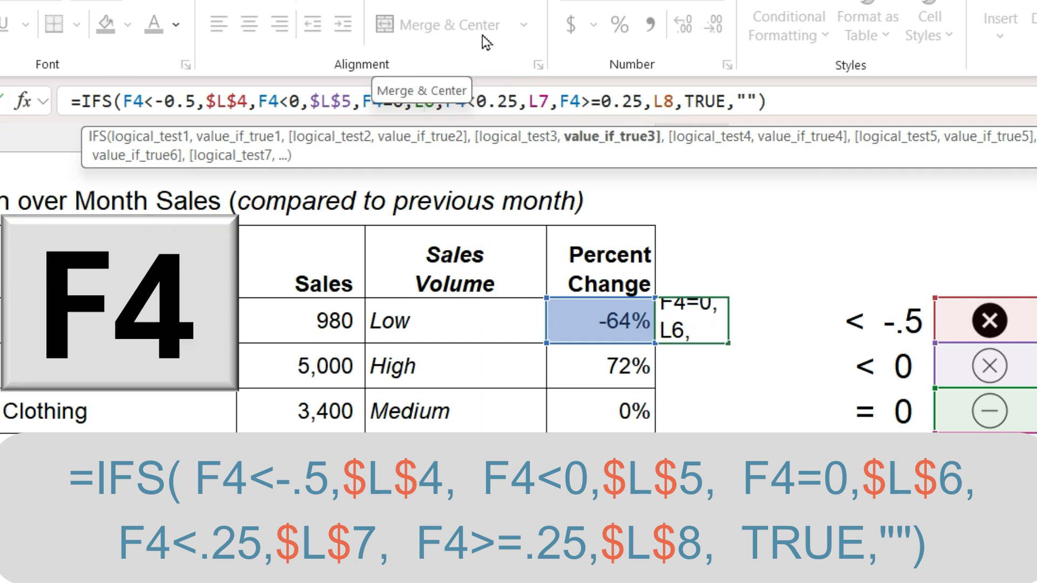
{"action": "key", "text": "F4"}
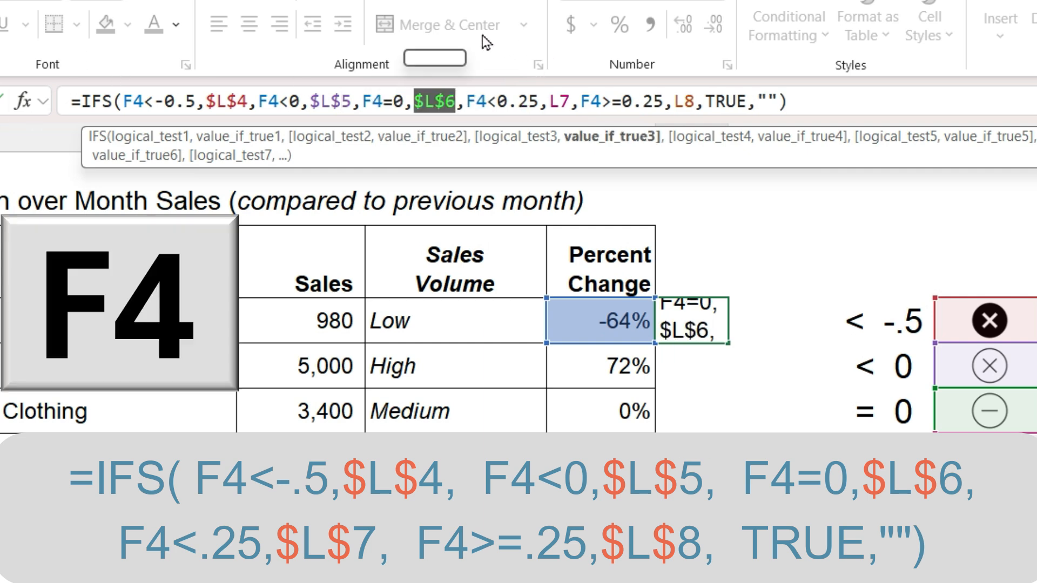
{"action": "left_click", "coordinate": [560, 101]}
{"action": "key", "text": "F4"}
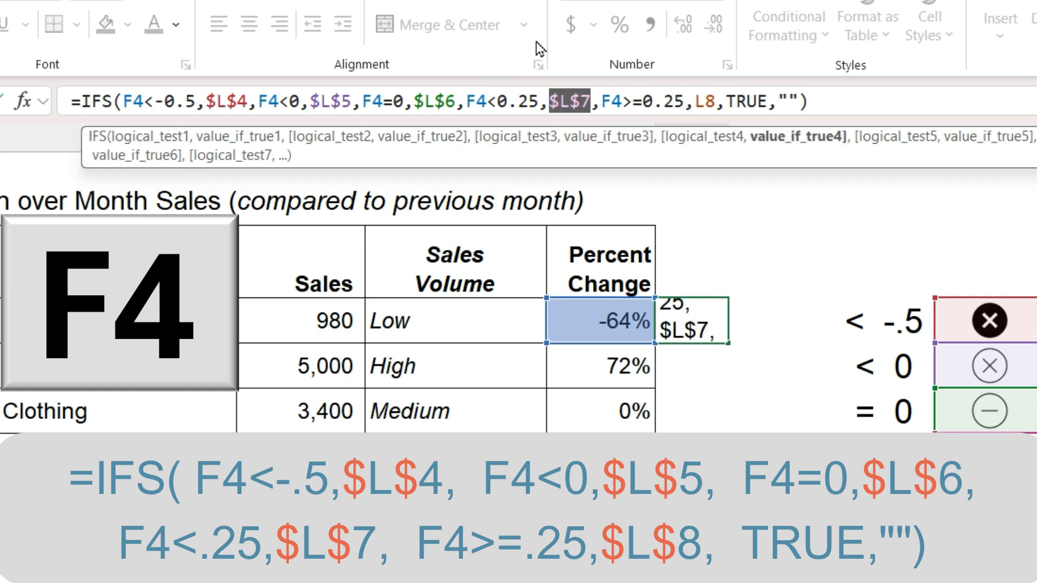
{"action": "left_click", "coordinate": [695, 102]}
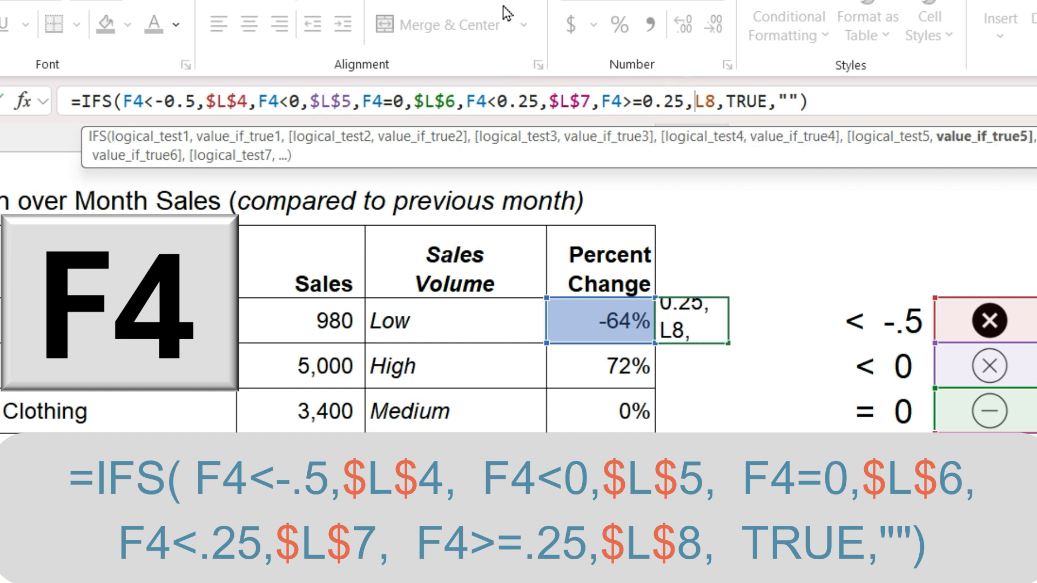
{"action": "key", "text": "F4"}
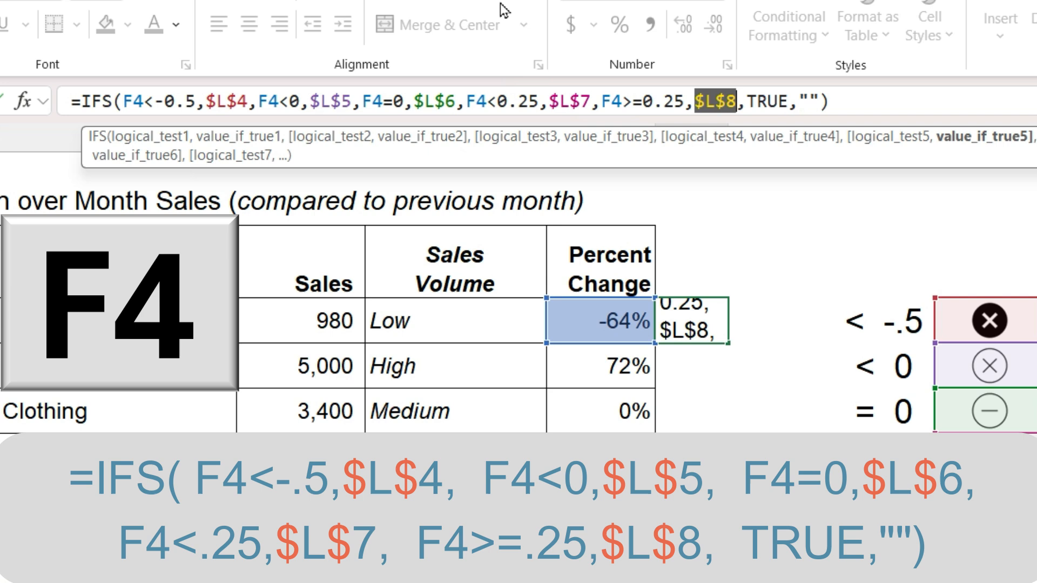
{"action": "key", "text": "Return"}
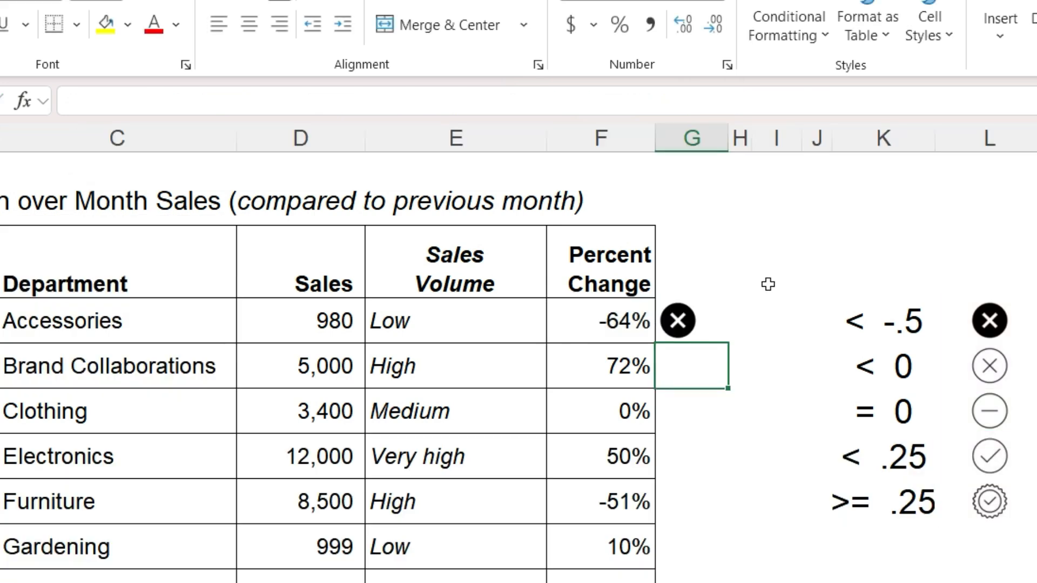
- Center the icon in G4 and copy the cell's formula down to G5:G12
{"action": "left_click", "coordinate": [708, 320]}
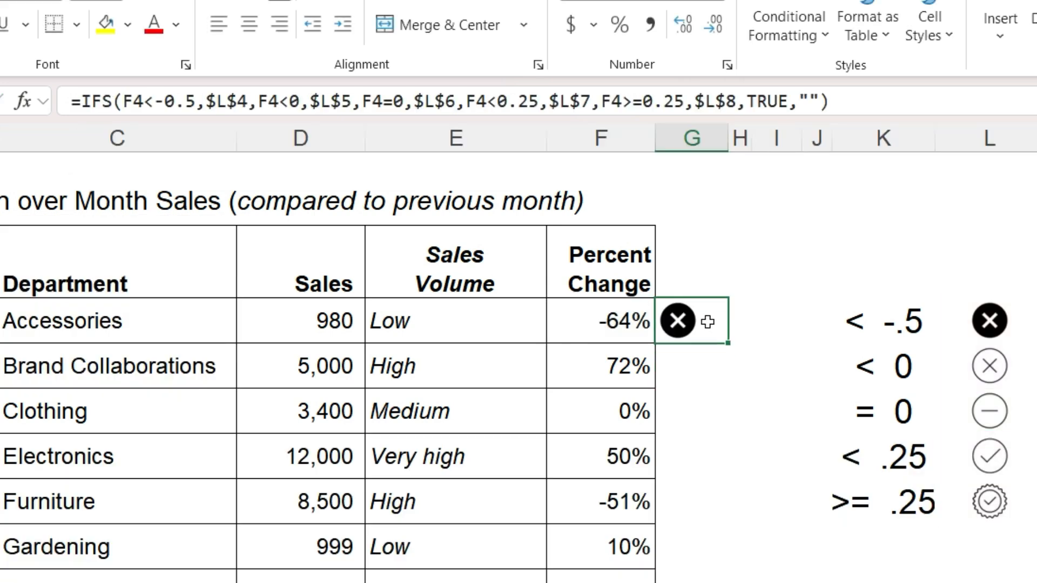
{"action": "left_click", "coordinate": [249, 23]}
{"action": "key", "text": "ctrl+c"}
{"action": "left_click_drag", "start_coordinate": [692, 371], "coordinate": [694, 582]}
{"action": "key", "text": "ctrl+v"}
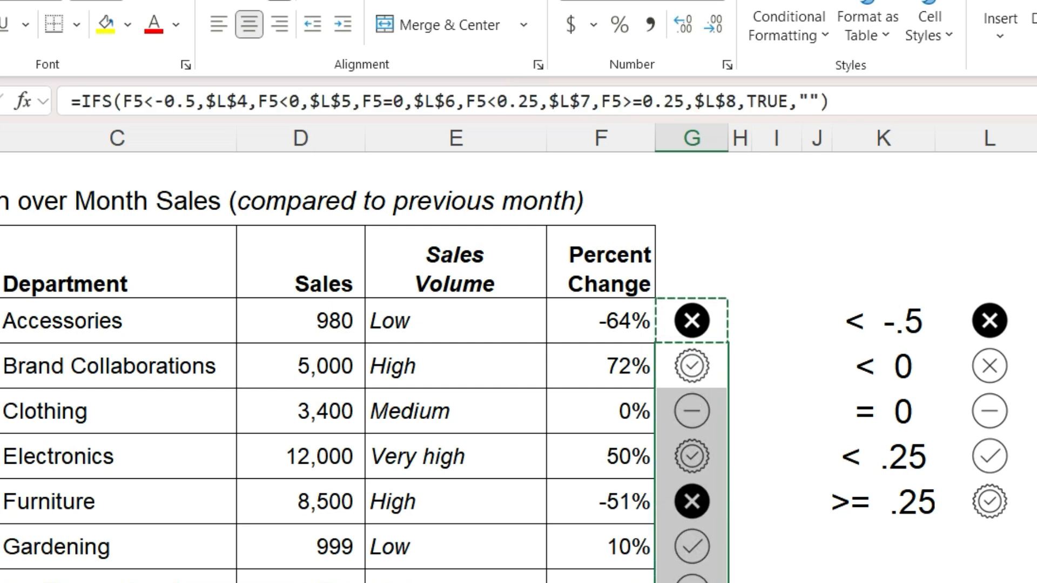
{"action": "key", "text": "Escape"}
{"action": "left_click", "coordinate": [928, 162]}
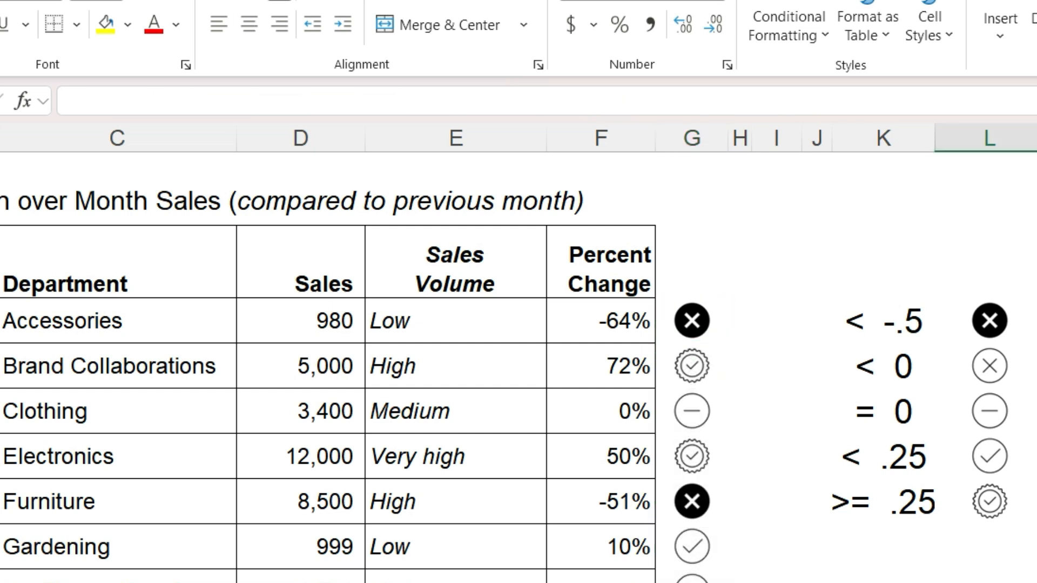
- Test the icon formula by setting Brand Collaborations' percent change in F5 to -.72, and undo the entry
{"action": "left_click", "coordinate": [583, 378]}
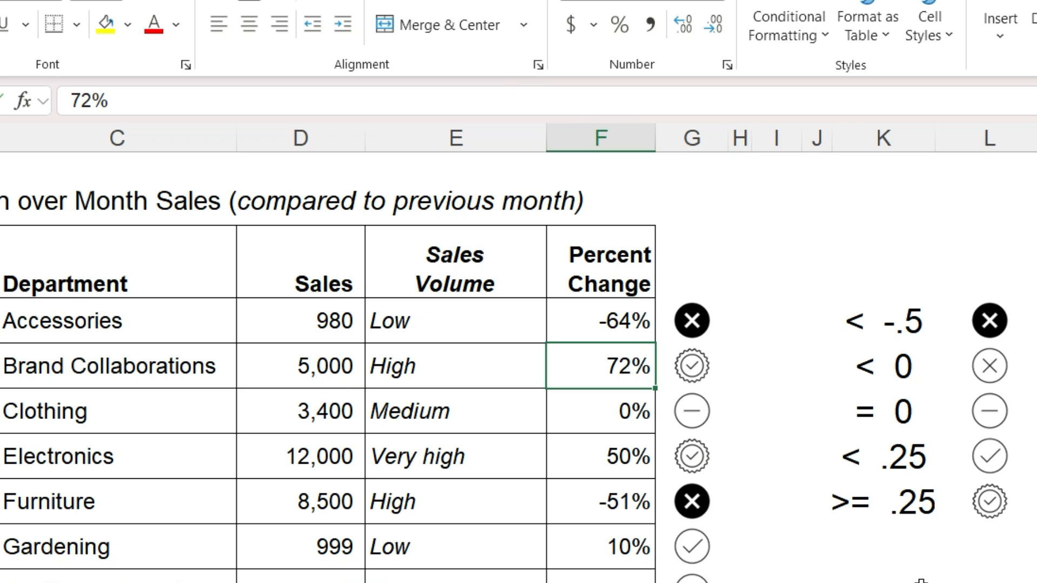
{"action": "type", "text": "-.72"}
{"action": "key", "text": "Return"}
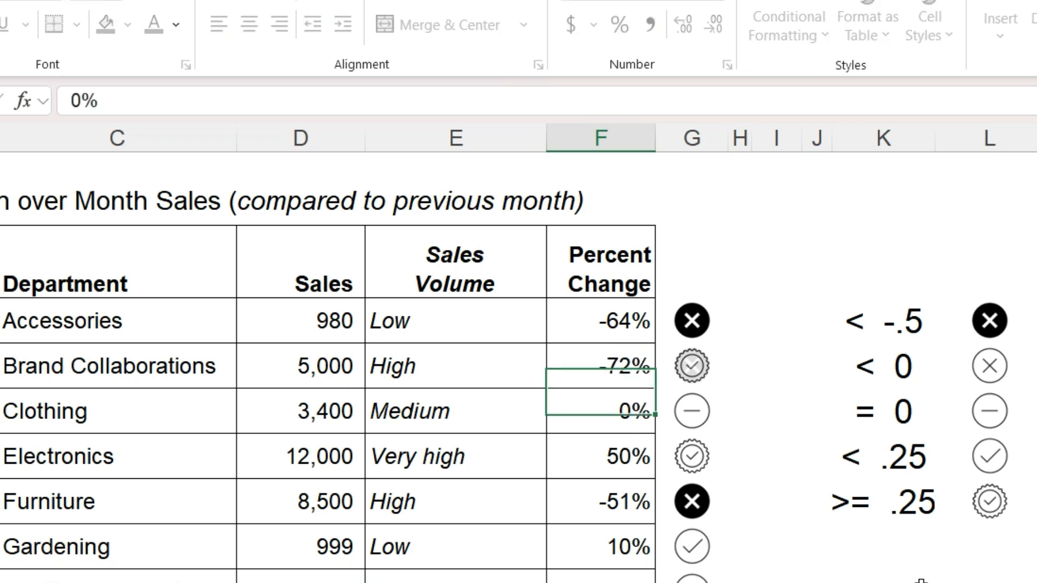
{"action": "key", "text": "ctrl+z"}
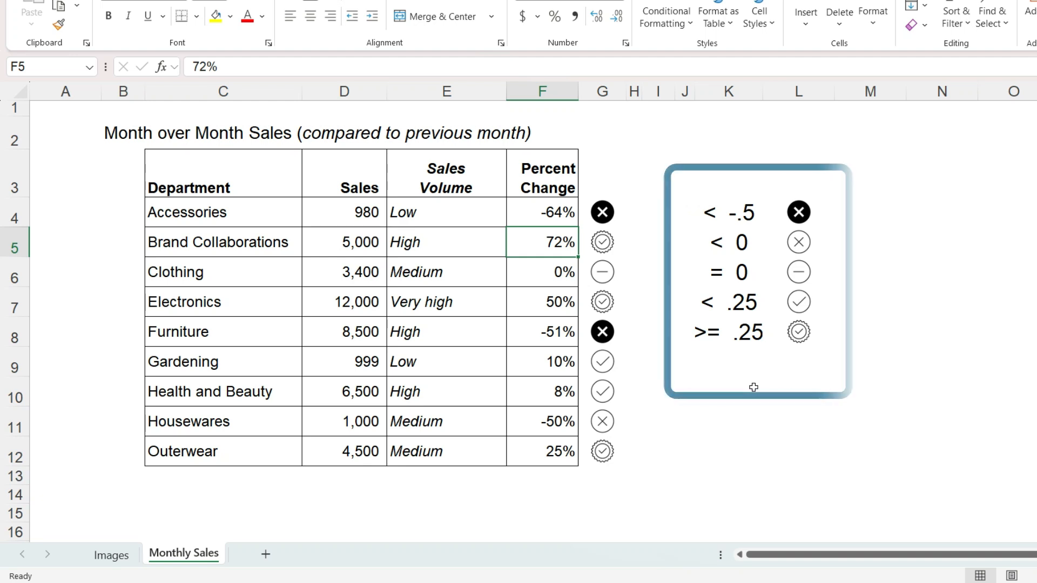
- Move the criteria and icon range K4:L8 to cell B4 of the Images sheet, and select G4 back on Monthly Sales
{"action": "left_click_drag", "start_coordinate": [729, 215], "coordinate": [786, 338]}
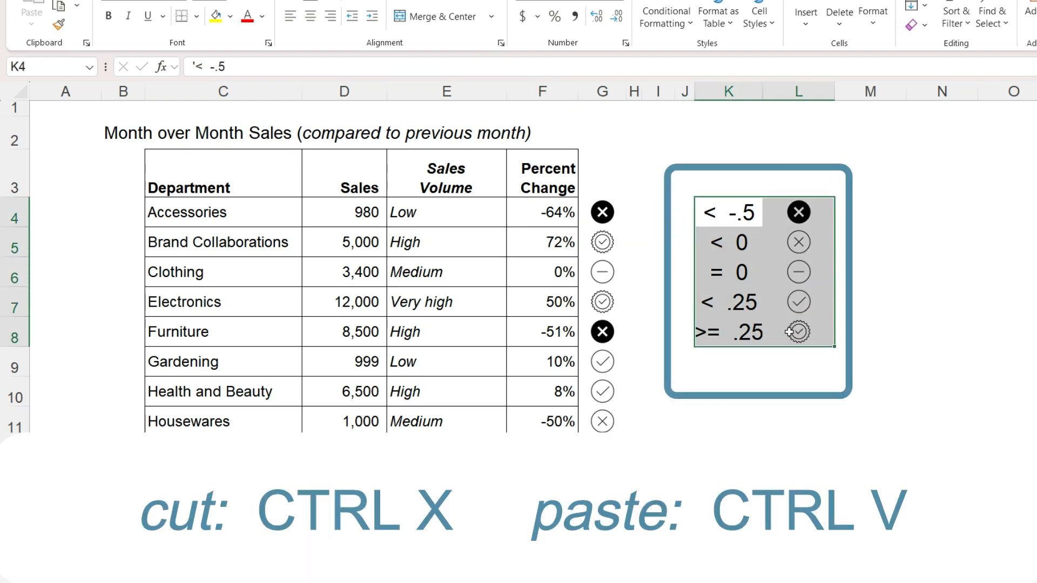
{"action": "key", "text": "ctrl+x"}
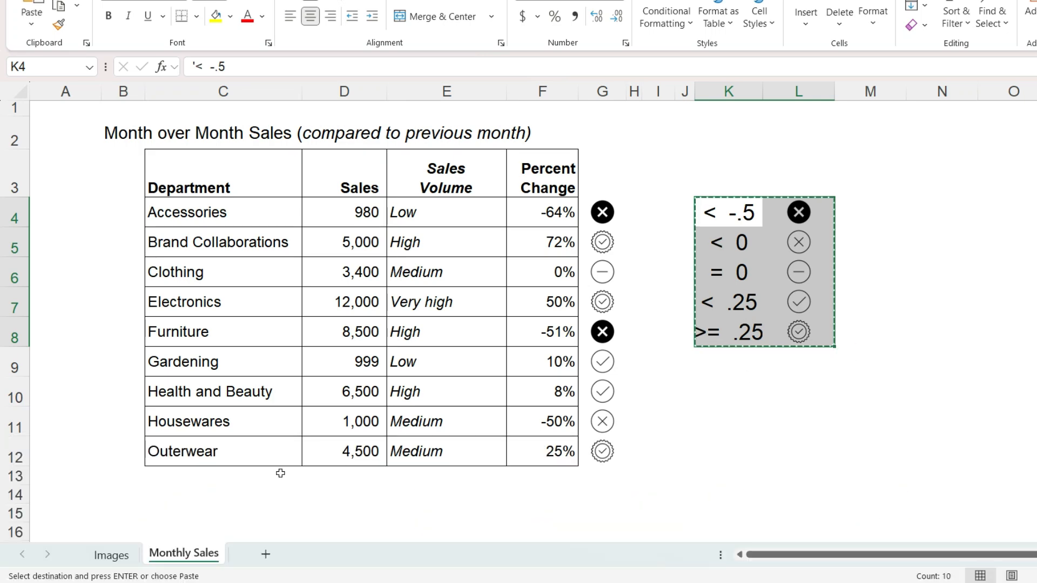
{"action": "left_click", "coordinate": [112, 553]}
{"action": "left_click", "coordinate": [106, 163]}
{"action": "key", "text": "ctrl+v"}
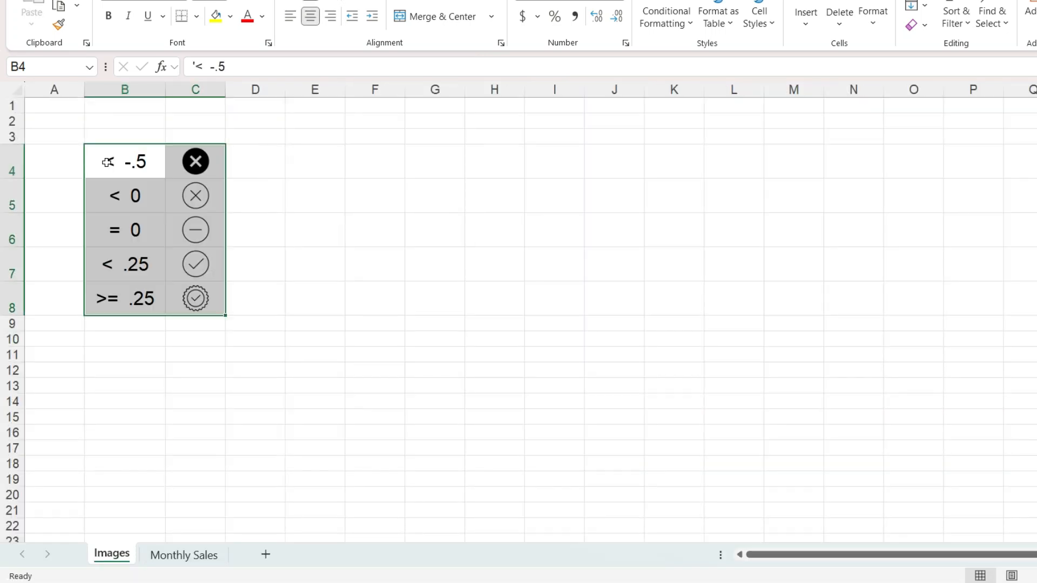
{"action": "left_click", "coordinate": [192, 558]}
{"action": "left_click", "coordinate": [618, 214]}
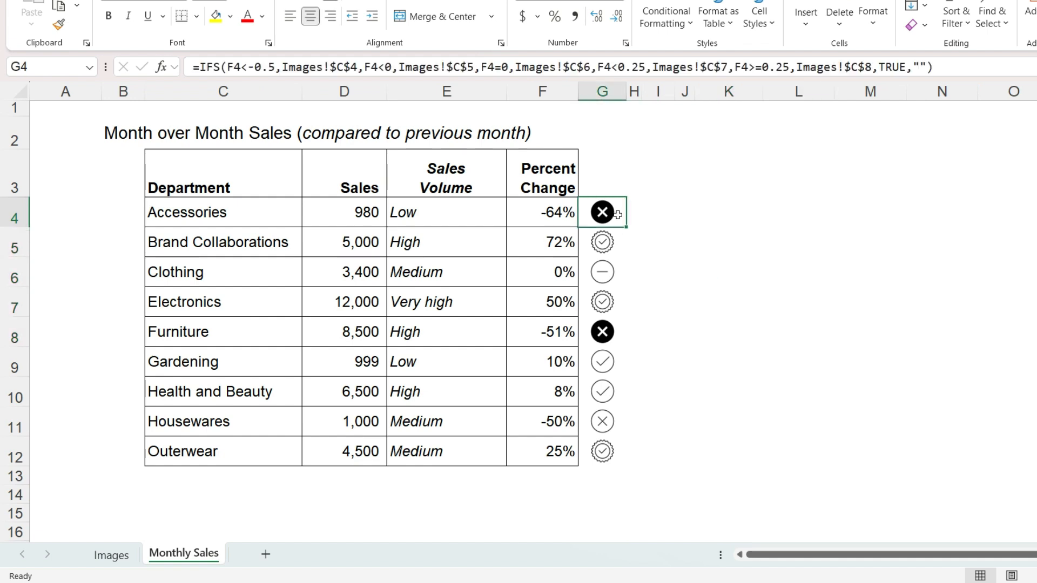